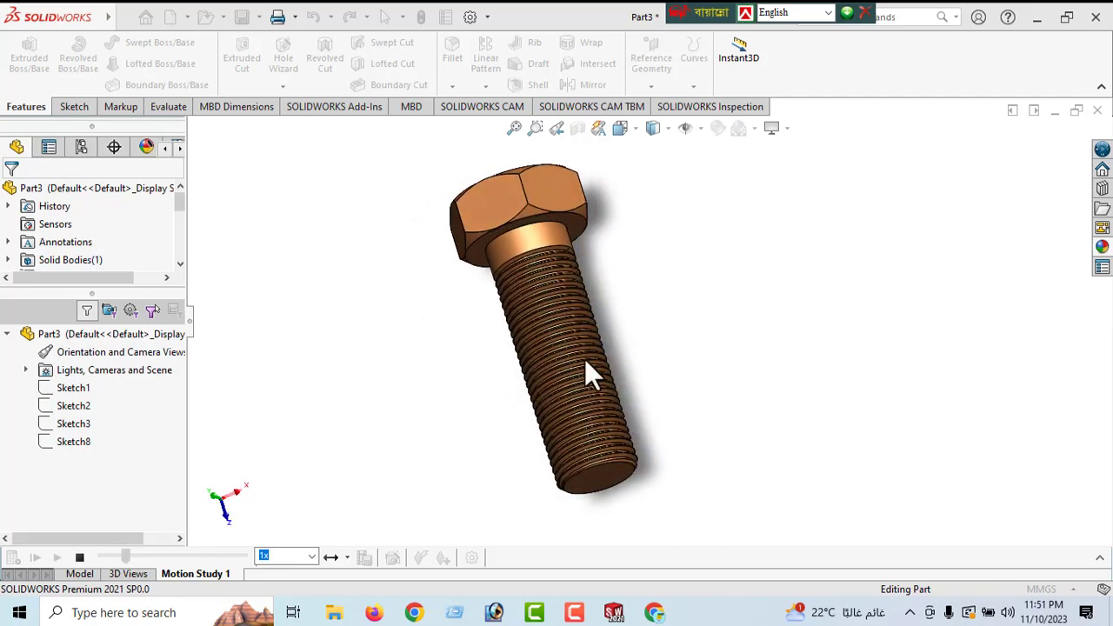
# Stop the motion playback and close the finished bolt part without saving
pyautogui.click(79, 558)
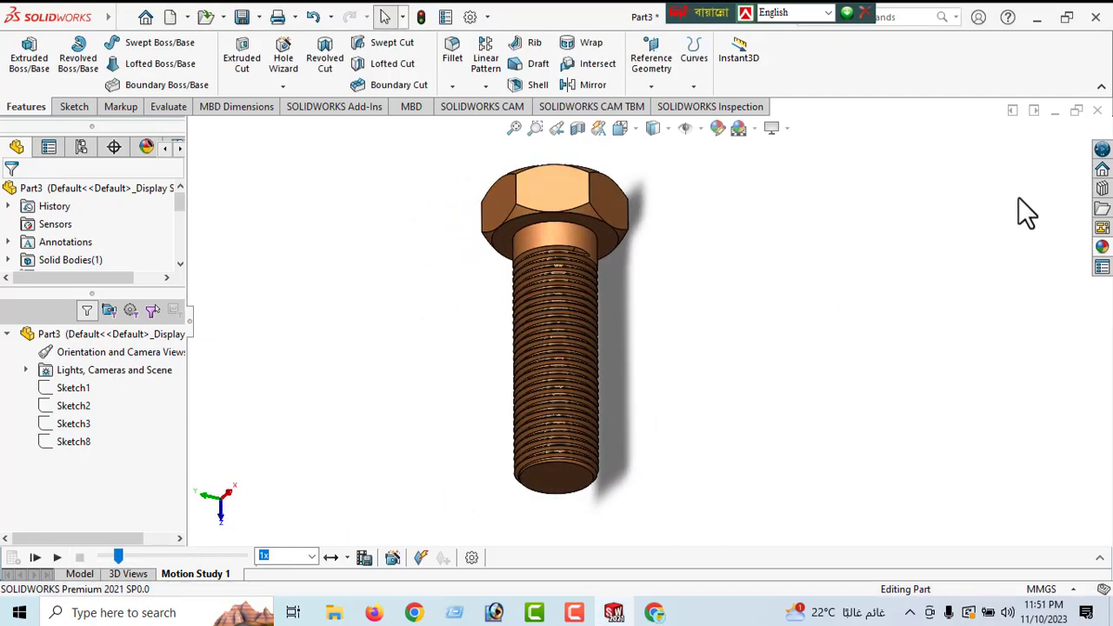
pyautogui.click(1098, 111)
pyautogui.click(476, 329)
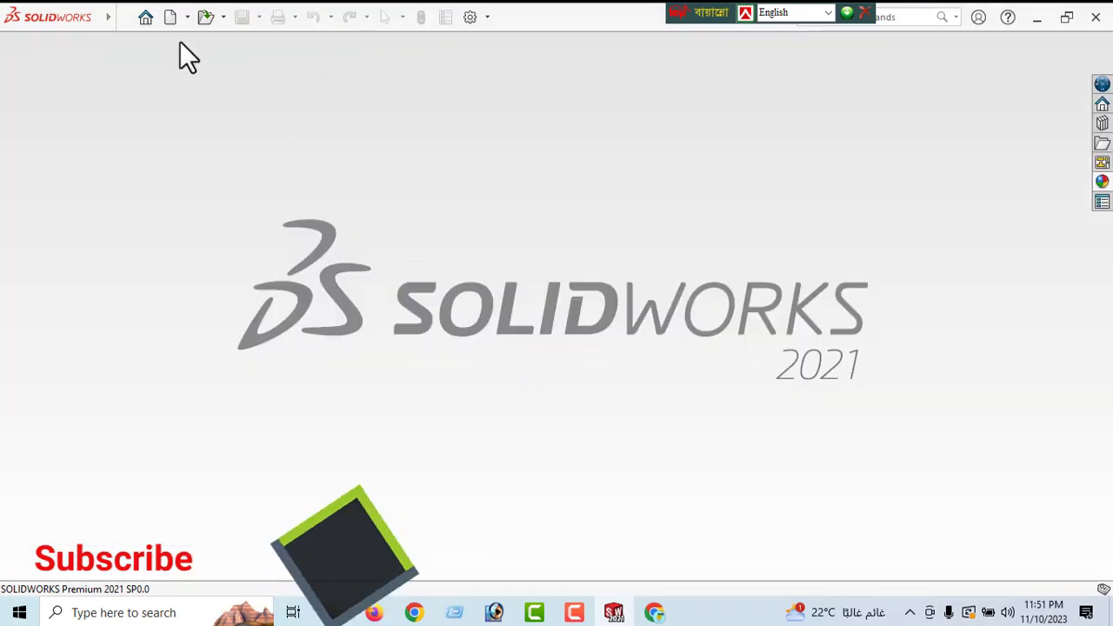
# Create a new part with a Plain White scene and begin a sketch on the Front Plane
pyautogui.click(169, 17)
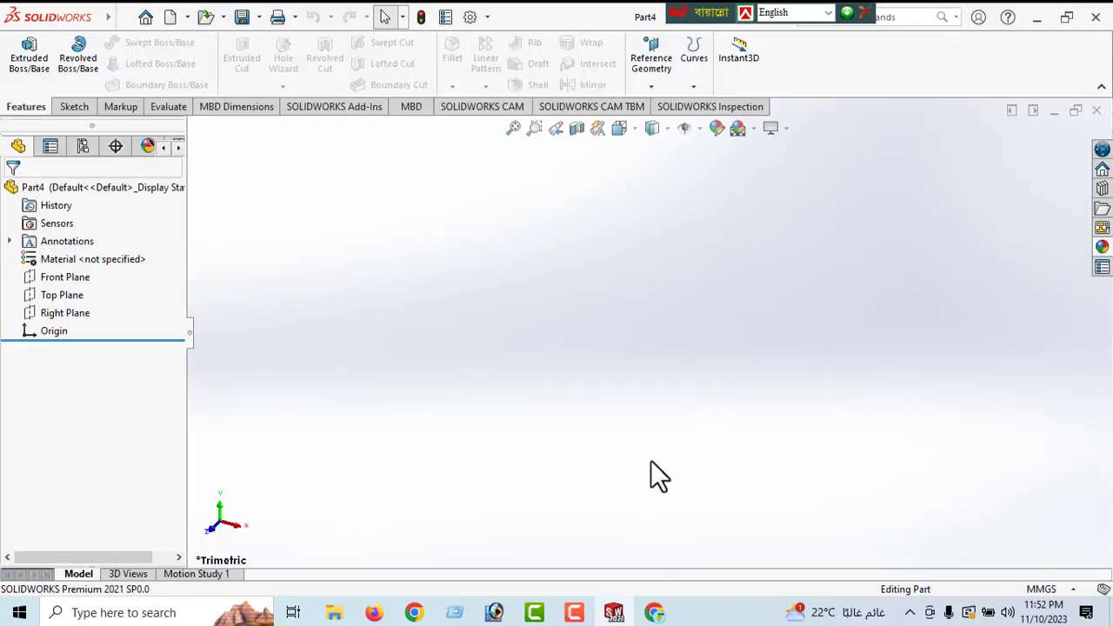
pyautogui.click(750, 129)
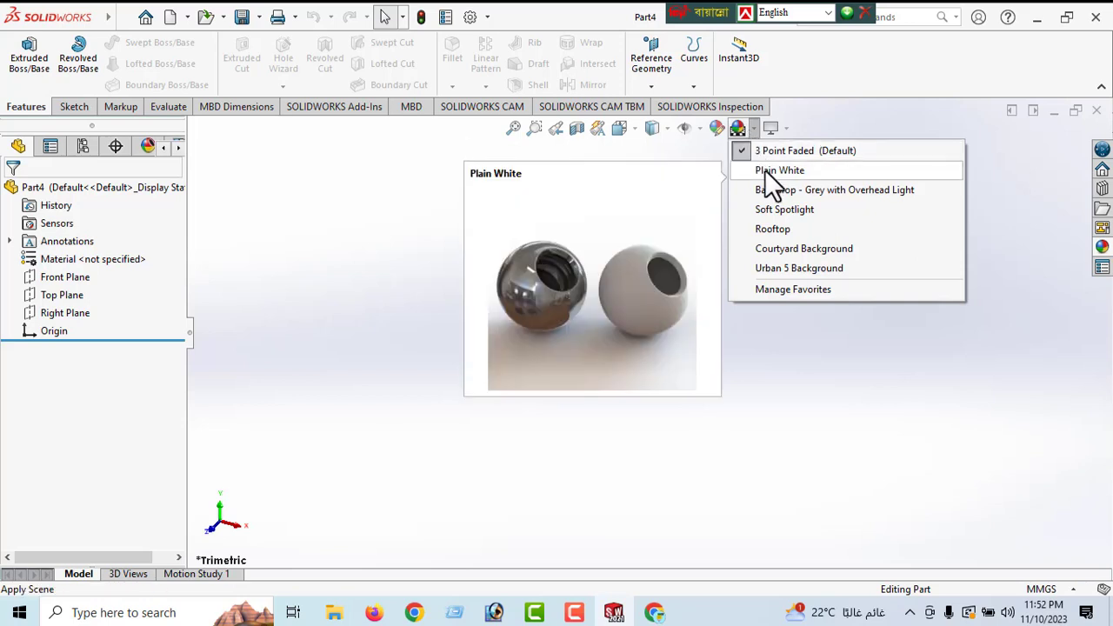
pyautogui.click(758, 169)
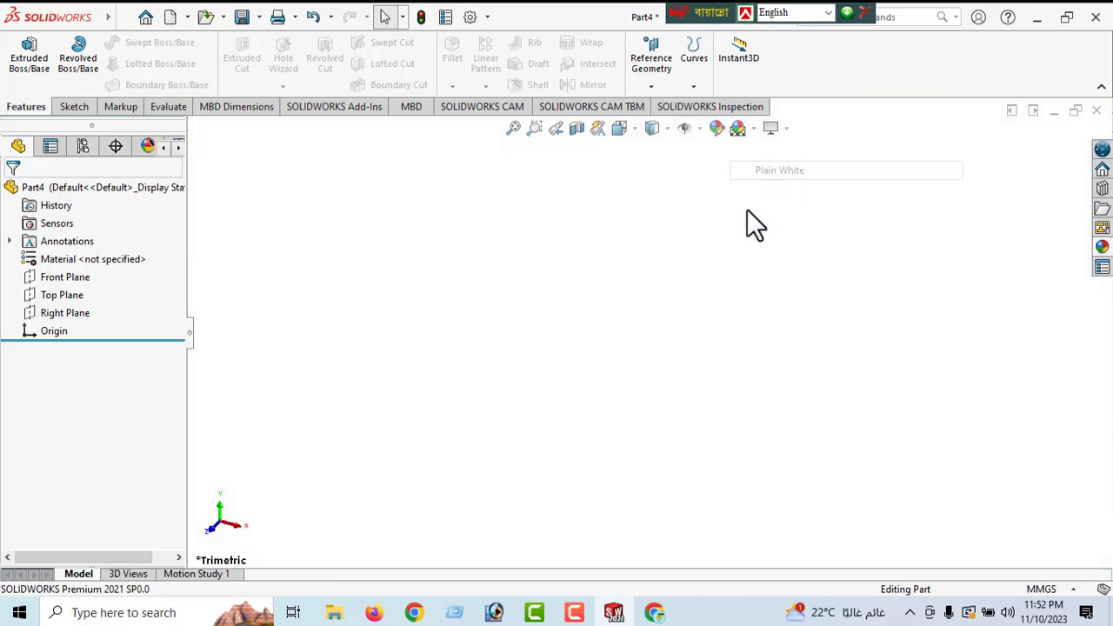
pyautogui.click(61, 279)
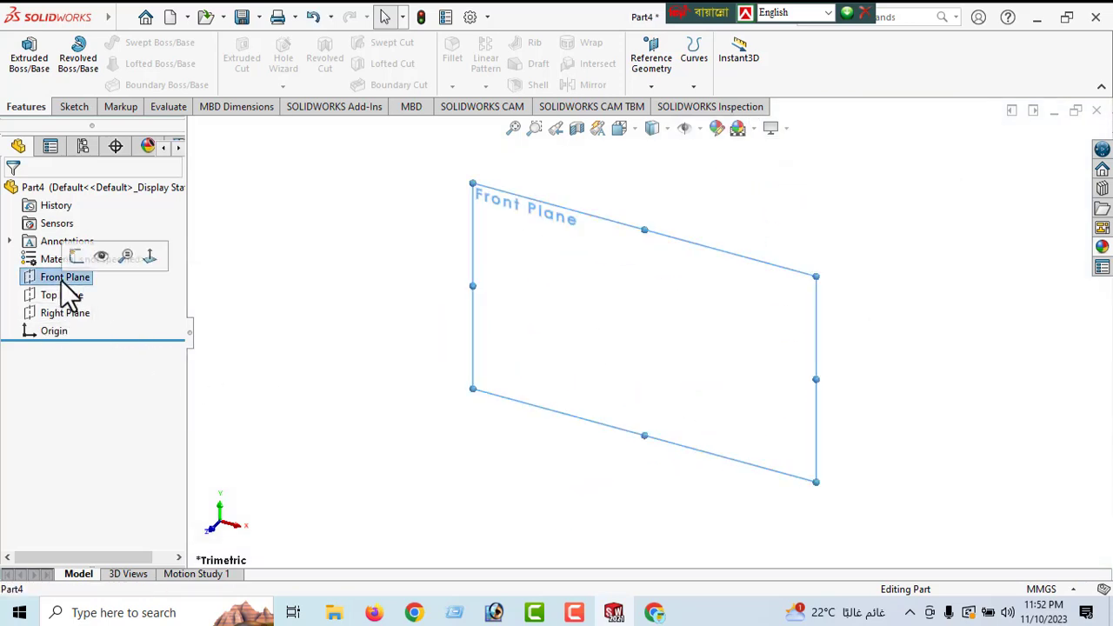
pyautogui.click(70, 252)
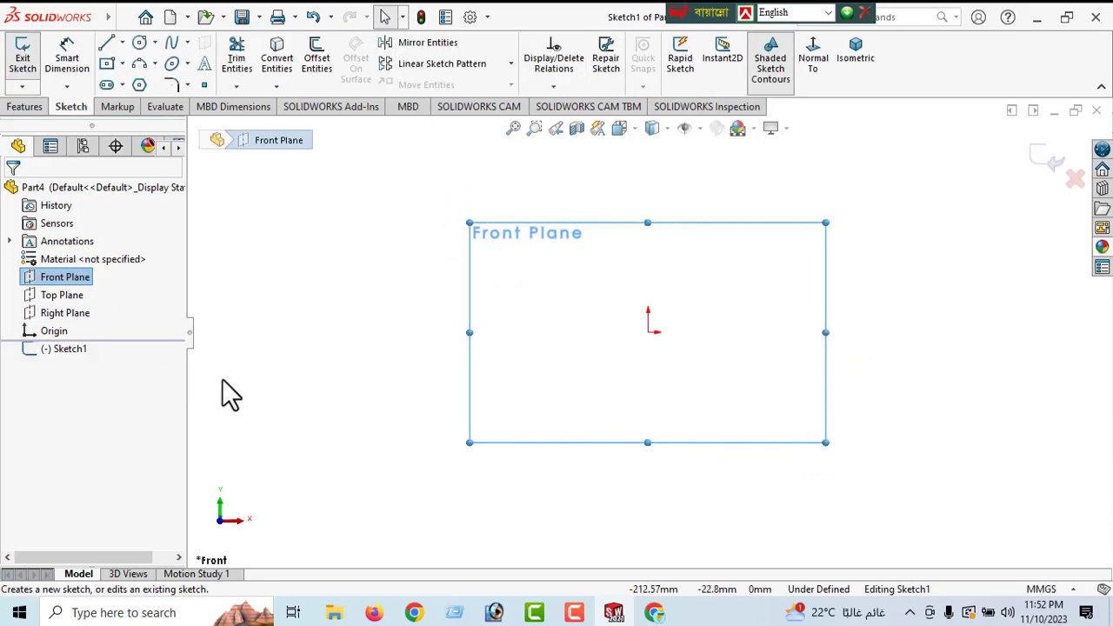
# Draw a six-sided polygon centred on the origin and dimension it 24 mm across flats
pyautogui.click(139, 84)
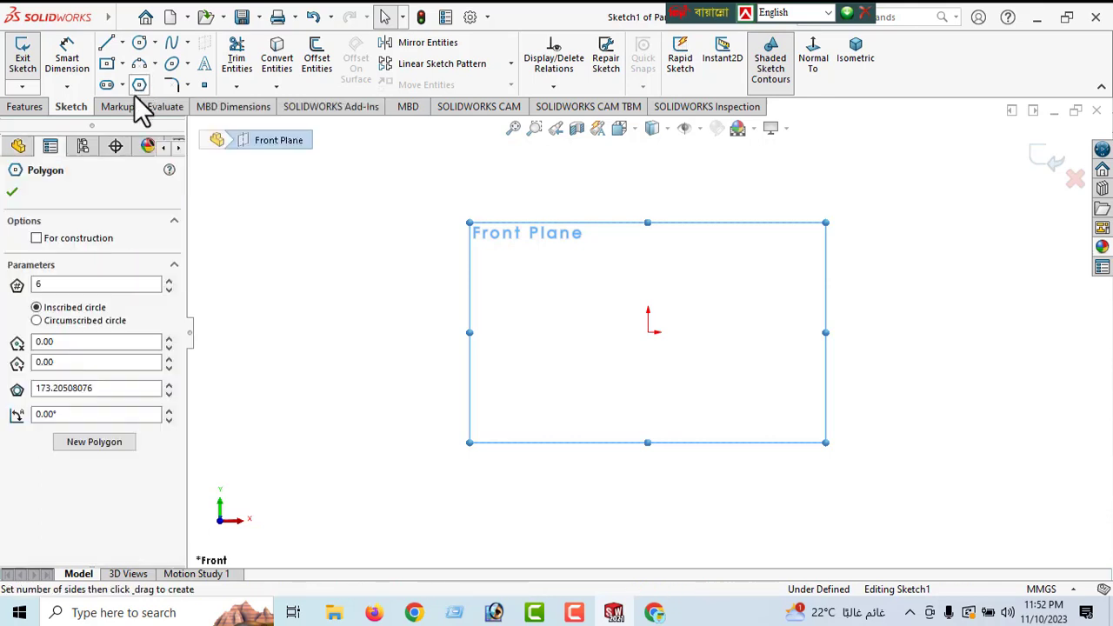
pyautogui.moveTo(648, 331)
pyautogui.mouseDown()
pyautogui.moveTo(809, 360)
pyautogui.moveTo(815, 336)
pyautogui.mouseUp()
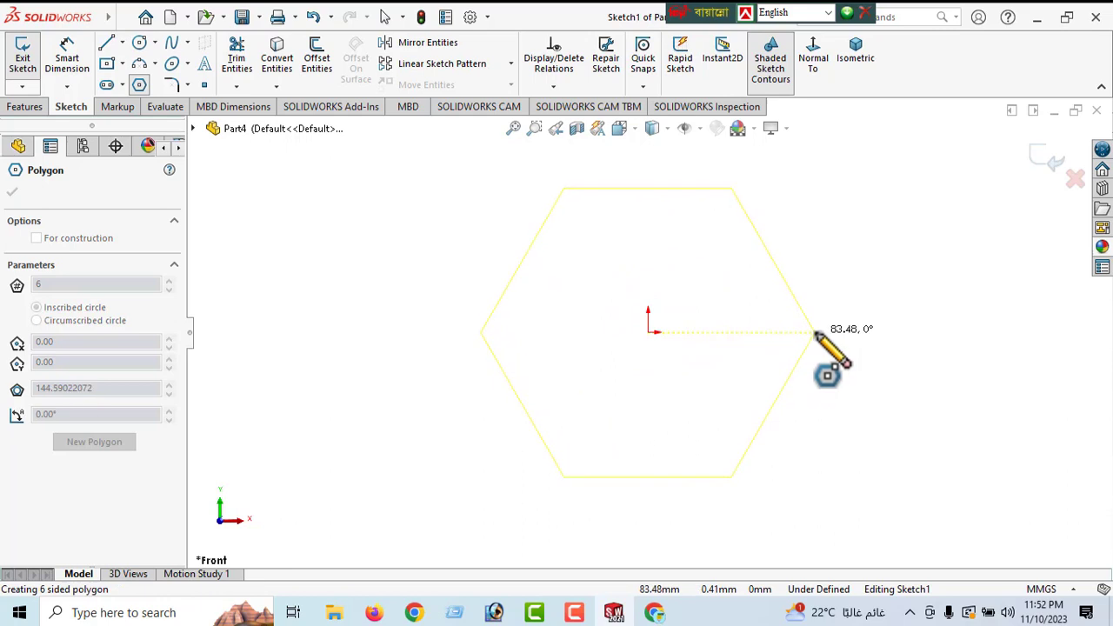
pyautogui.click(815, 332)
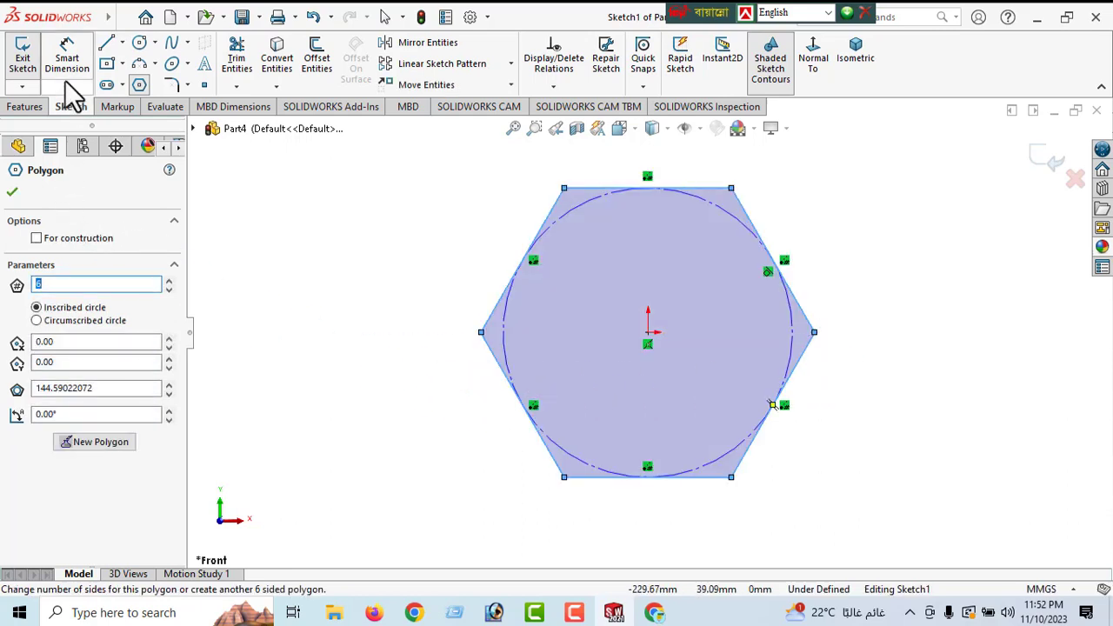
pyautogui.press('Escape')
pyautogui.click(503, 309)
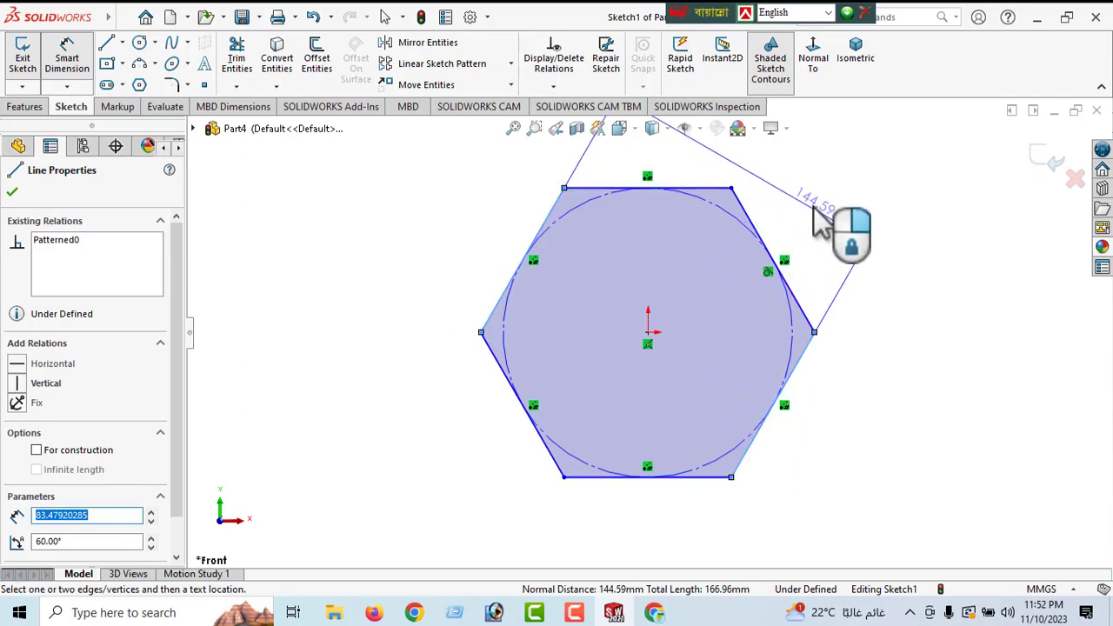
pyautogui.click(823, 261)
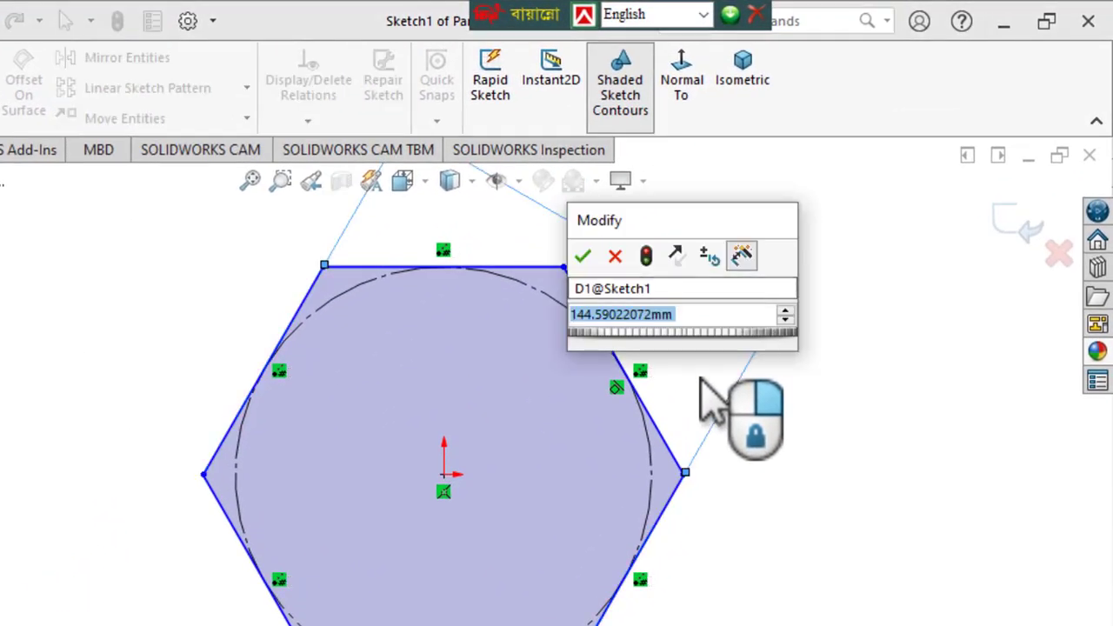
pyautogui.write('24')
pyautogui.press('Return')
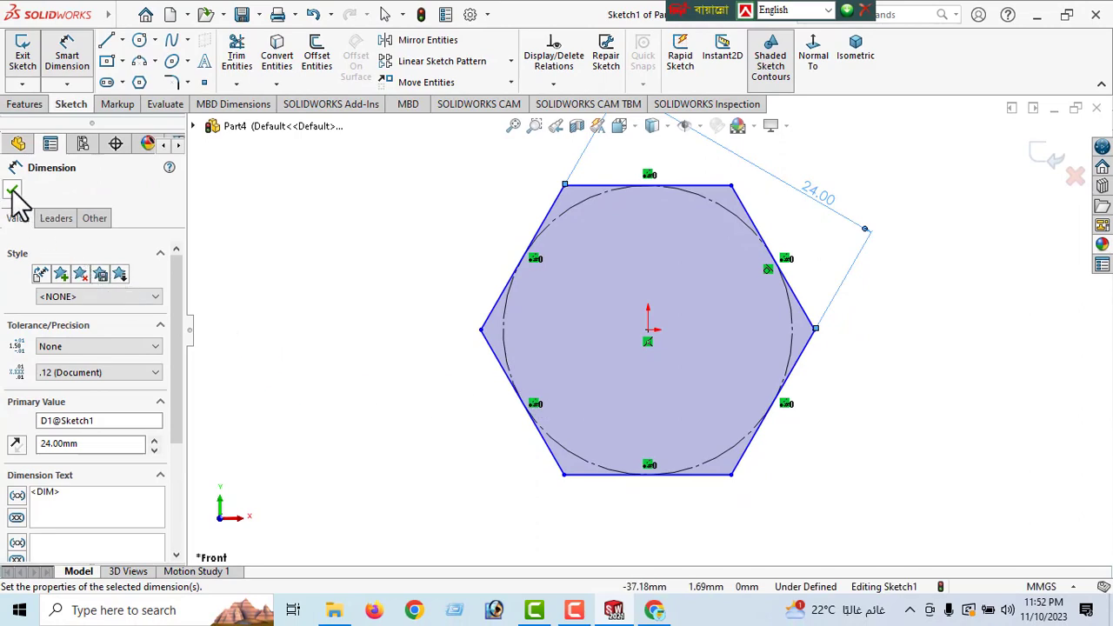
pyautogui.click(12, 190)
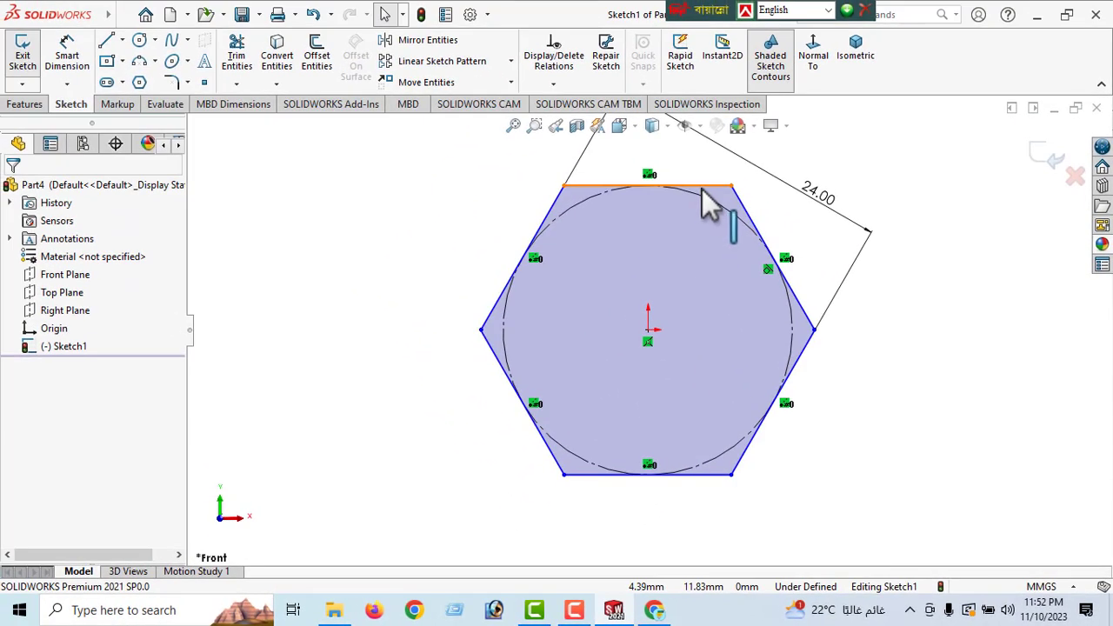
# Add a Horizontal relation to the hexagon's top edge to fully define it
pyautogui.click(703, 187)
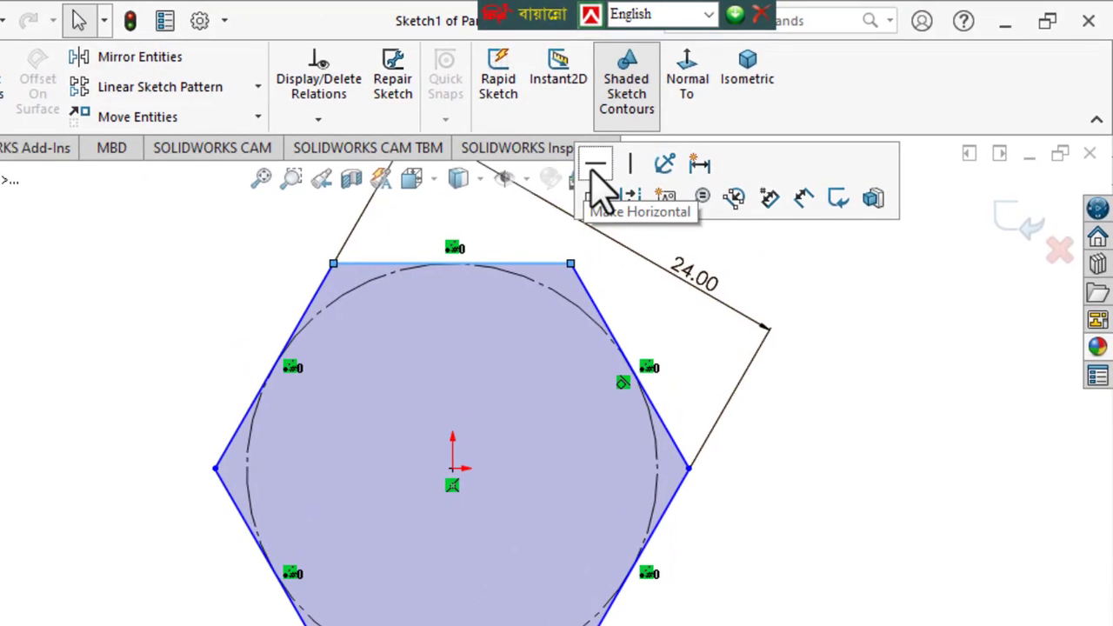
pyautogui.click(594, 170)
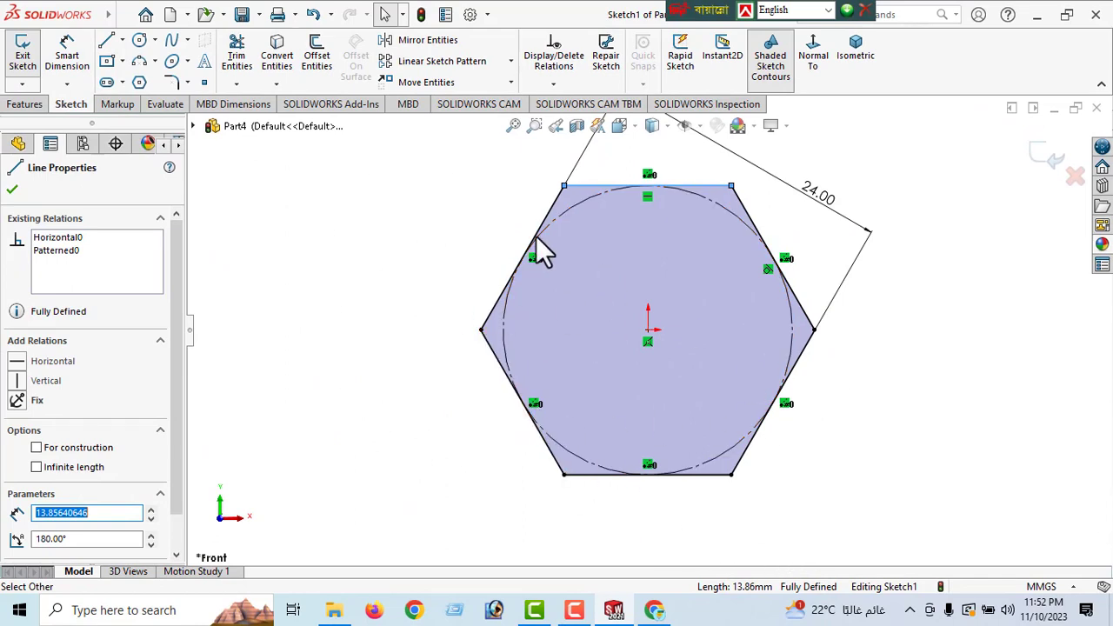
pyautogui.click(12, 191)
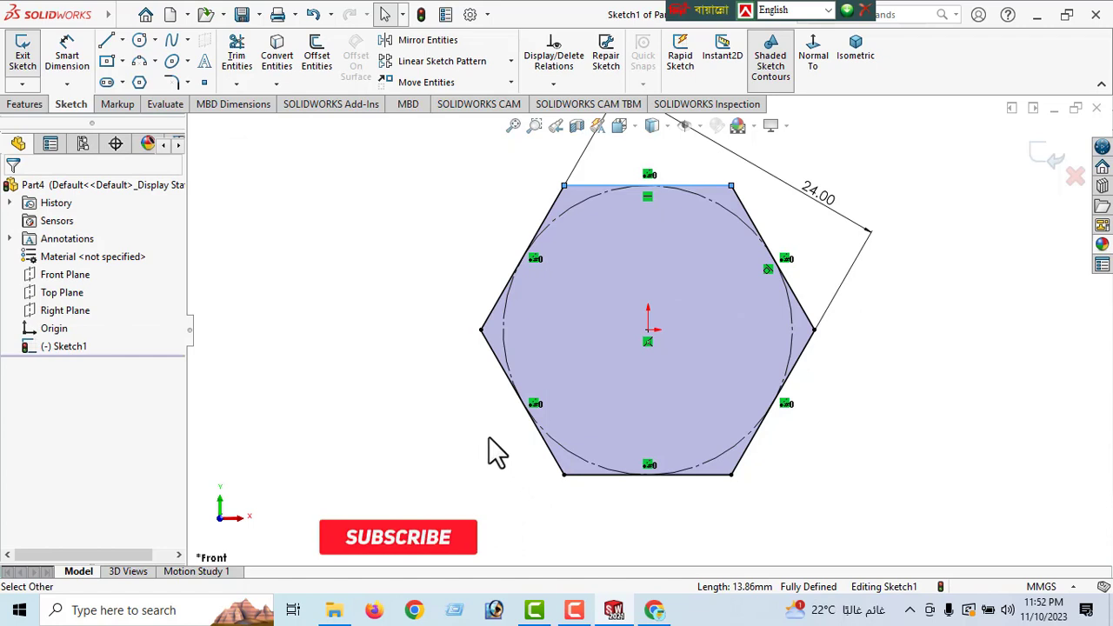
# Extrude the hexagon Mid Plane to a 10 mm depth as a solid prism
pyautogui.click(14, 108)
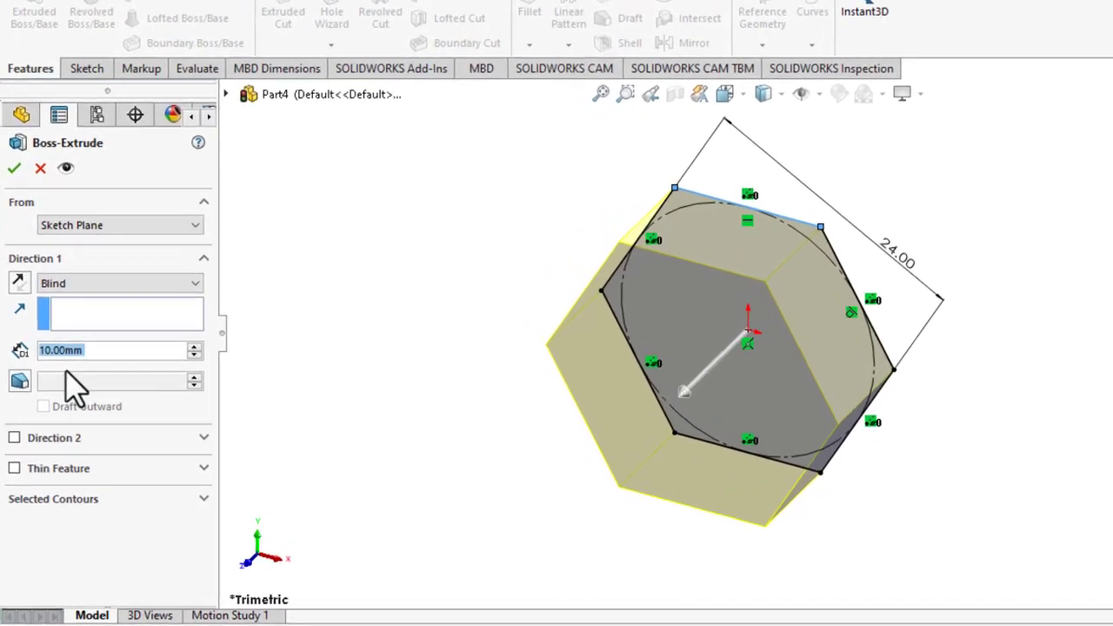
pyautogui.click(98, 283)
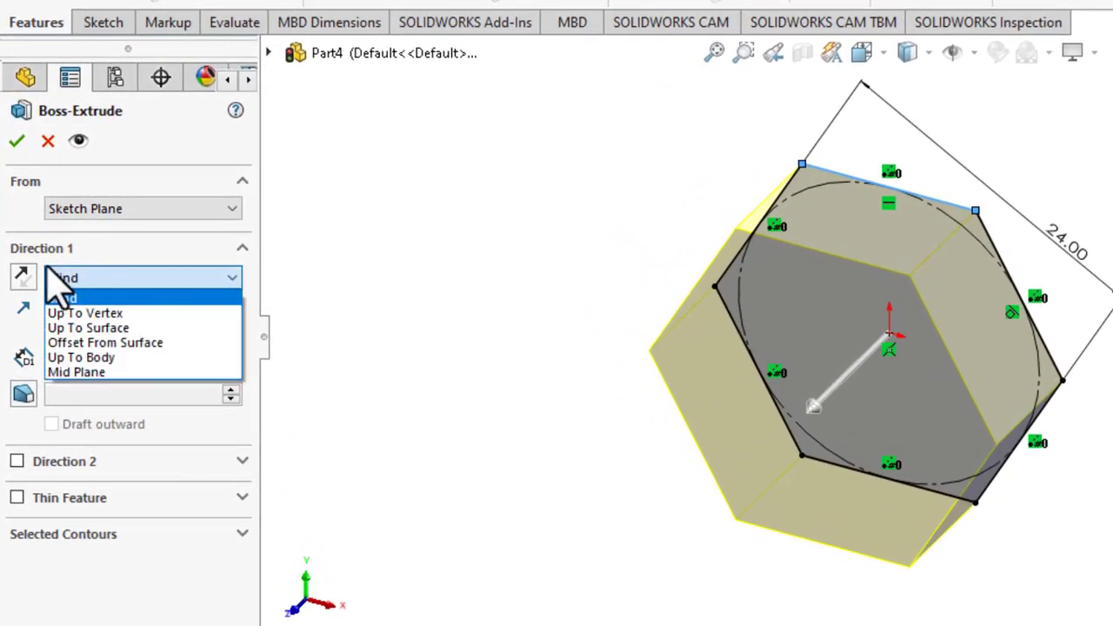
pyautogui.click(94, 381)
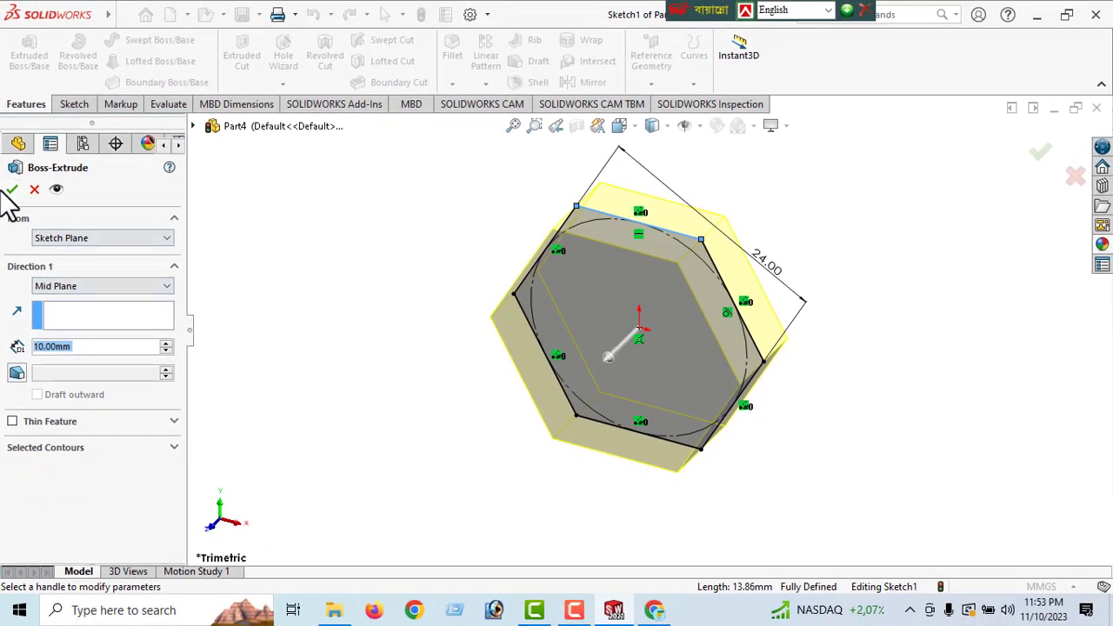
pyautogui.press('Return')
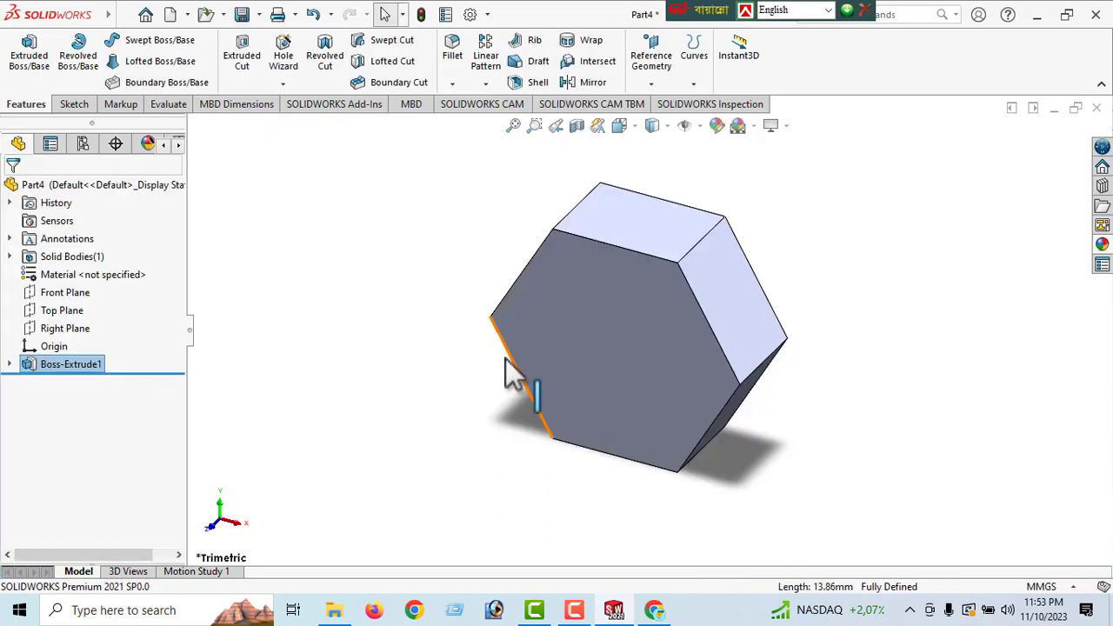
# Sketch a circle centred on the origin on the prism's front hexagonal face
pyautogui.moveTo(393, 380); pyautogui.dragTo(600, 183, button='middle')
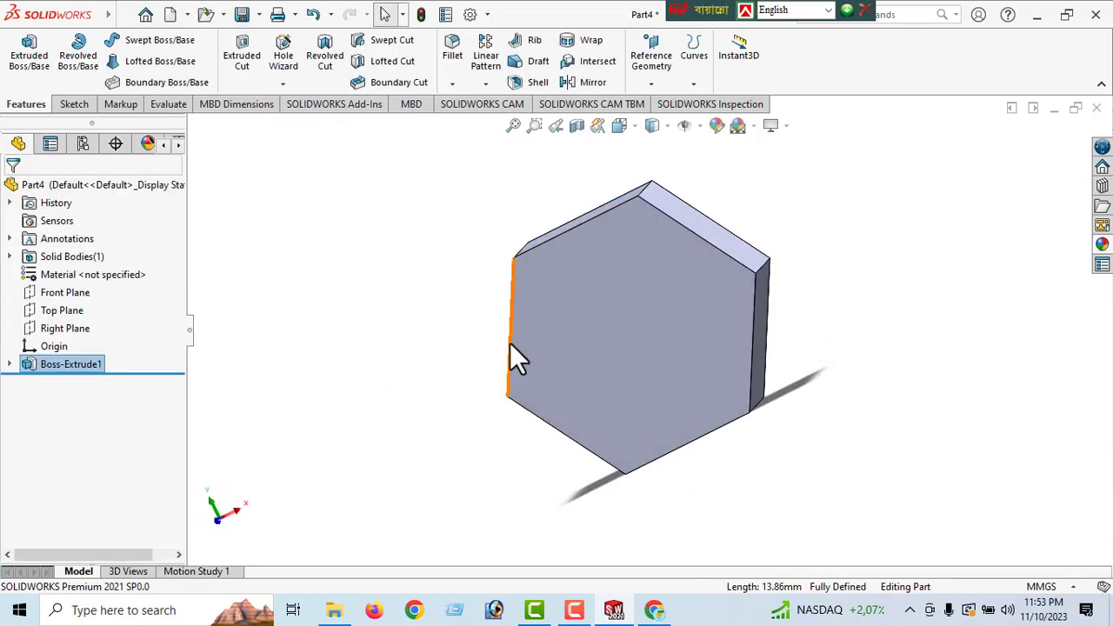
pyautogui.click(631, 317)
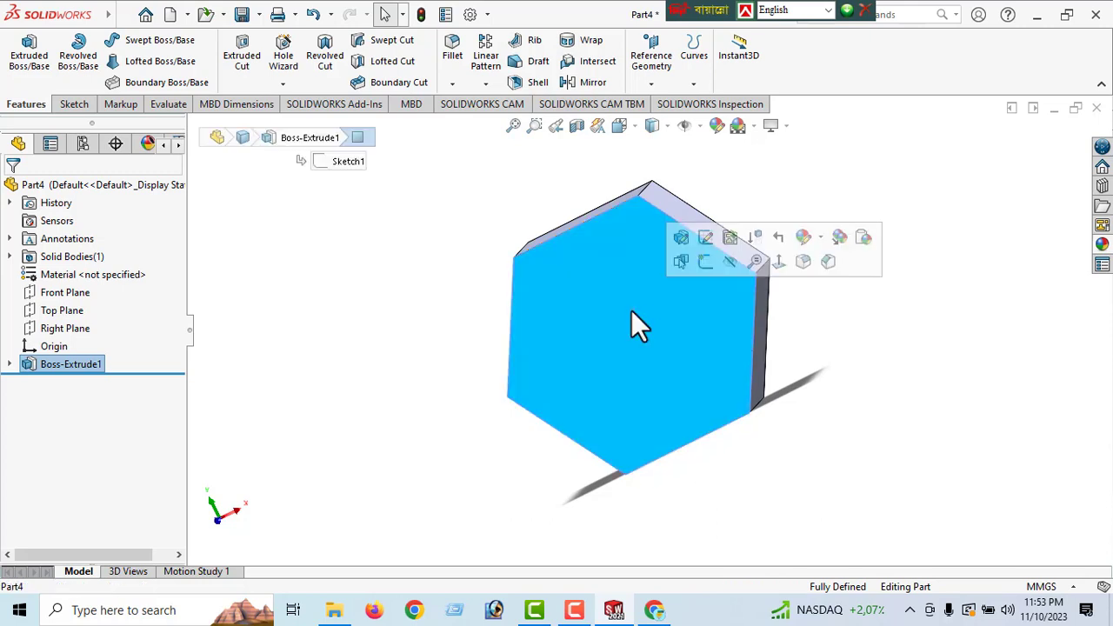
pyautogui.click(779, 263)
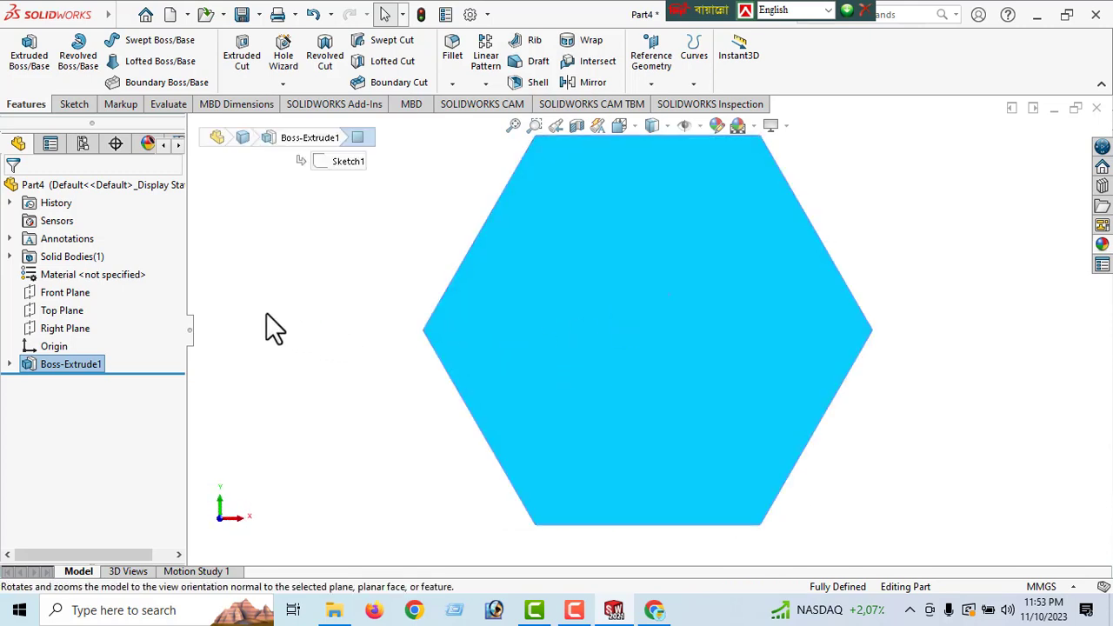
pyautogui.click(74, 105)
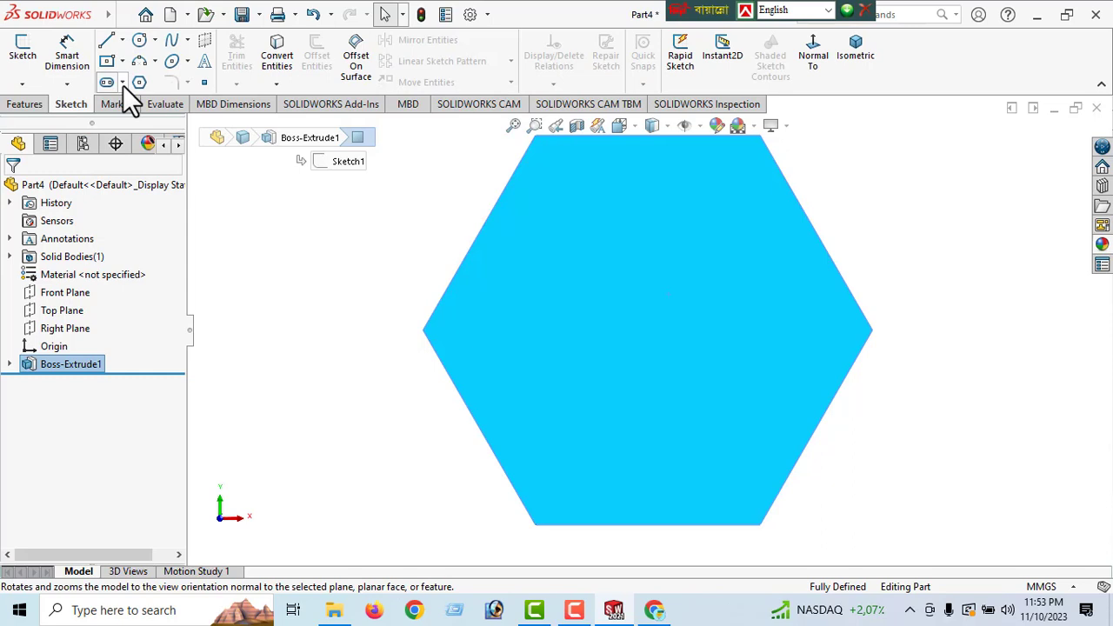
pyautogui.click(139, 40)
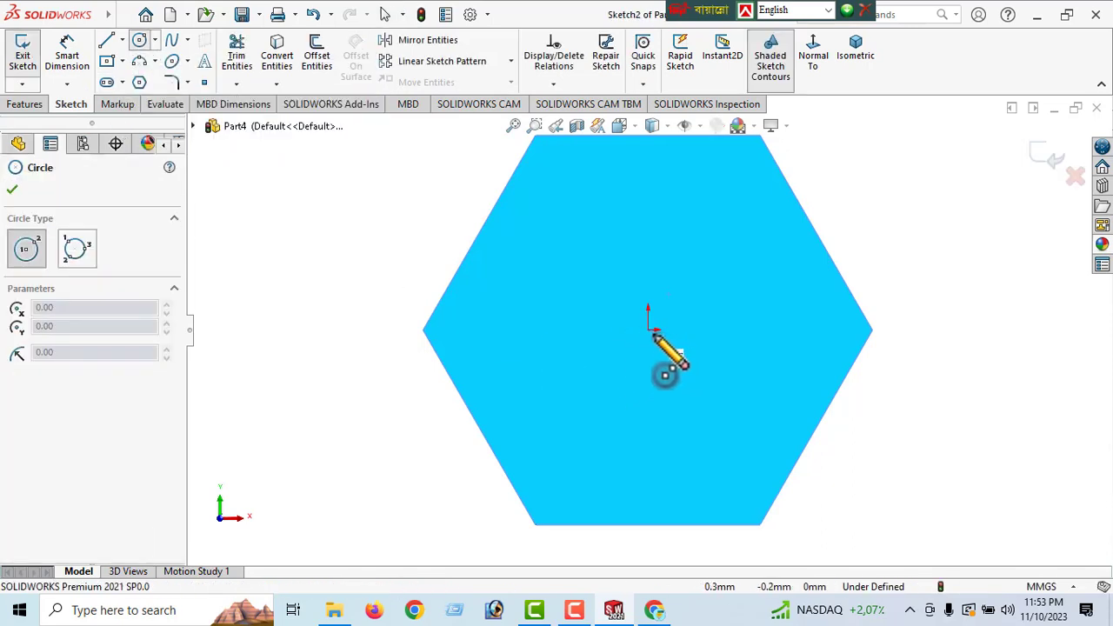
pyautogui.moveTo(648, 330); pyautogui.dragTo(768, 403)
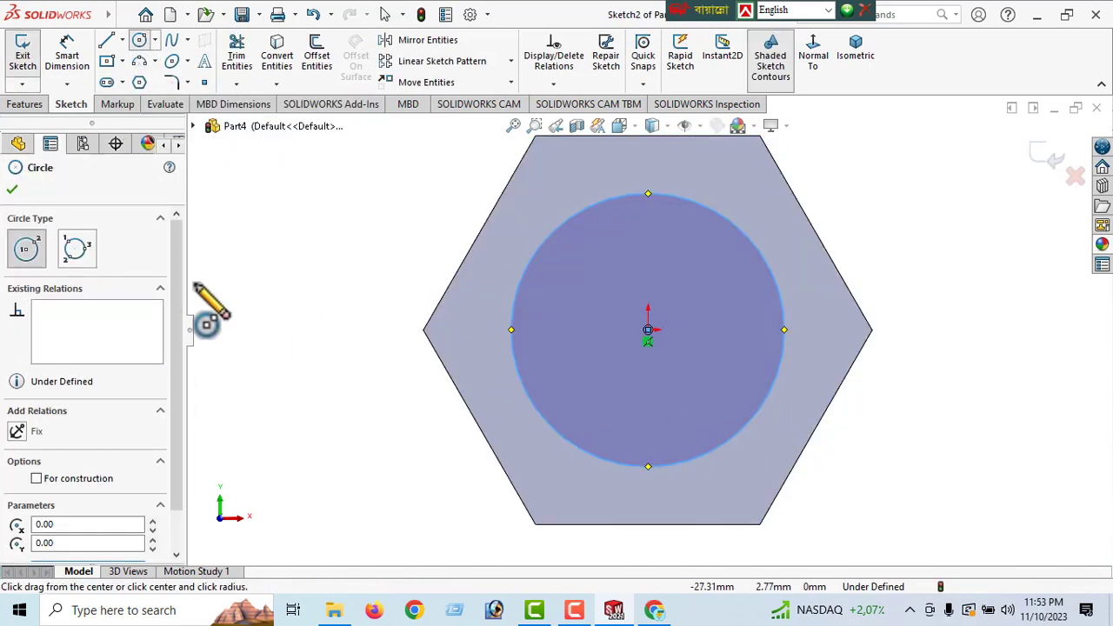
pyautogui.click(13, 190)
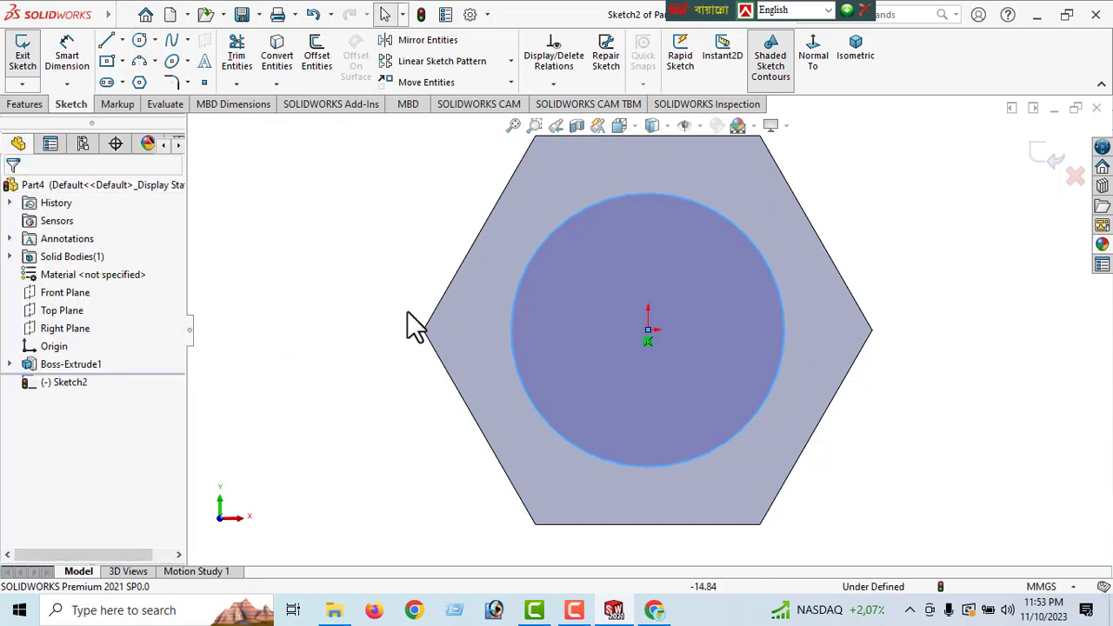
# Make the circle tangent to the hexagon edge, then view the head isometrically
pyautogui.keyDown('ctrl'); pyautogui.click(472, 251); pyautogui.keyUp('ctrl')
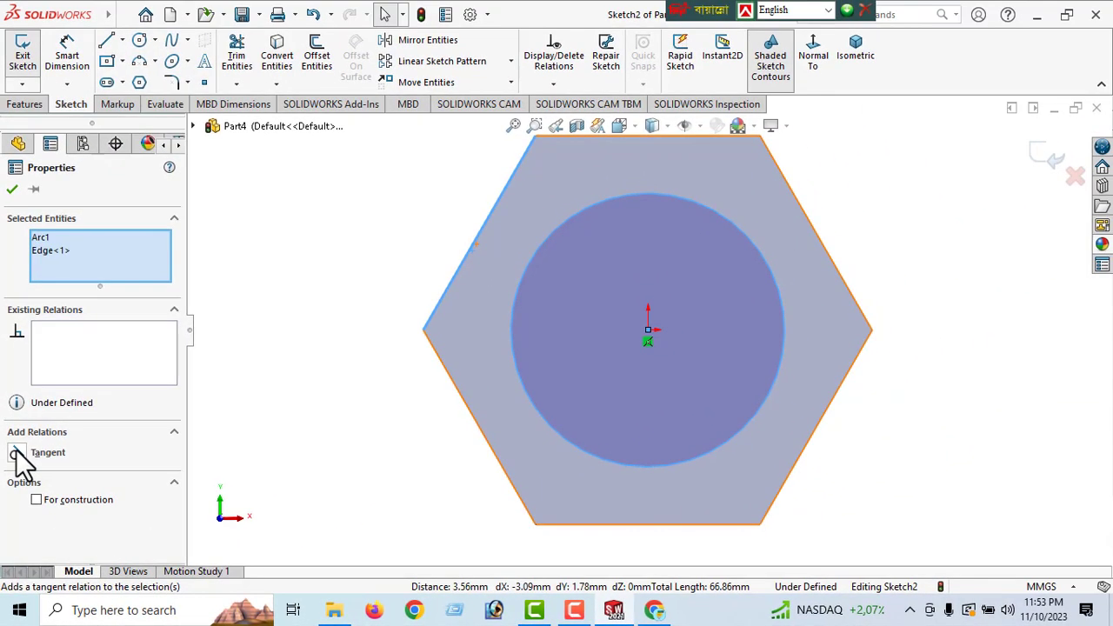
pyautogui.click(17, 454)
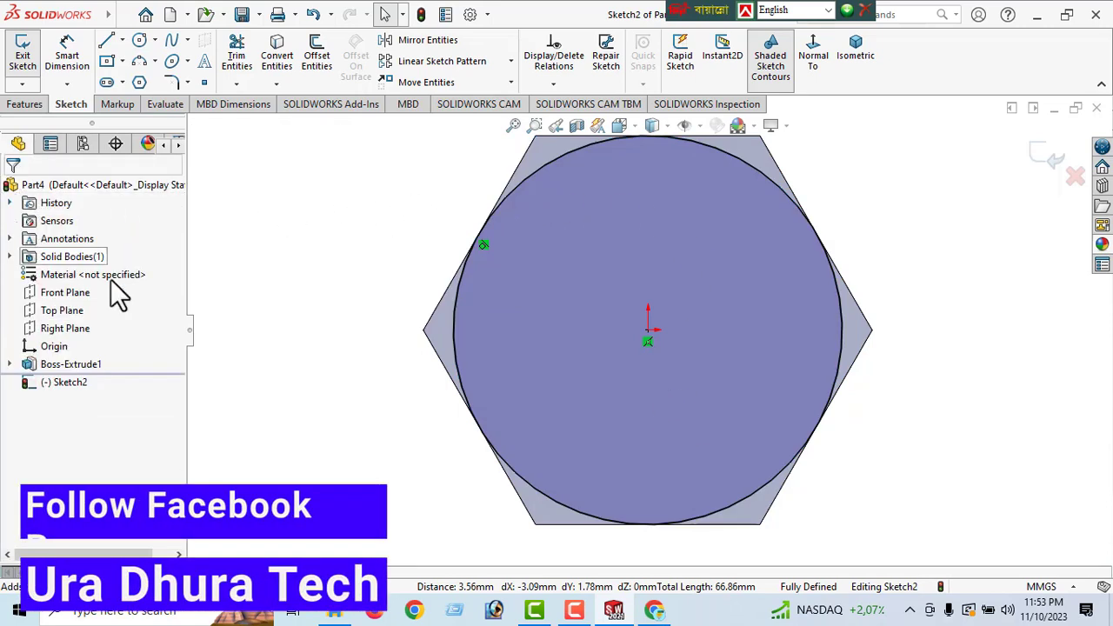
pyautogui.click(858, 63)
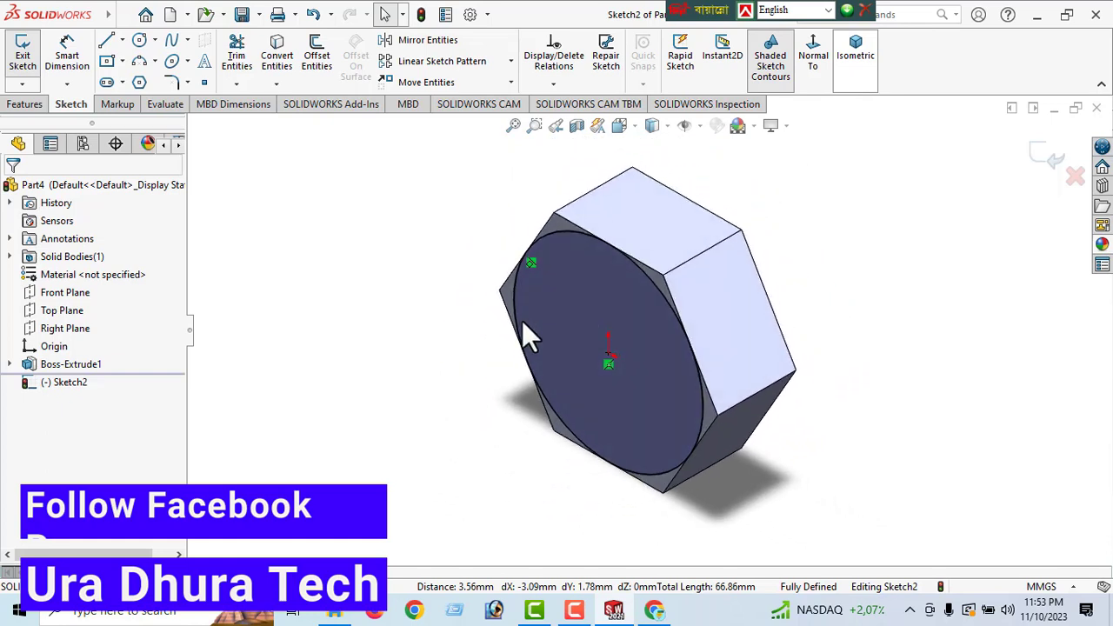
# Cut Through All outside the circle with a 45° draft to chamfer the head corners
pyautogui.click(25, 106)
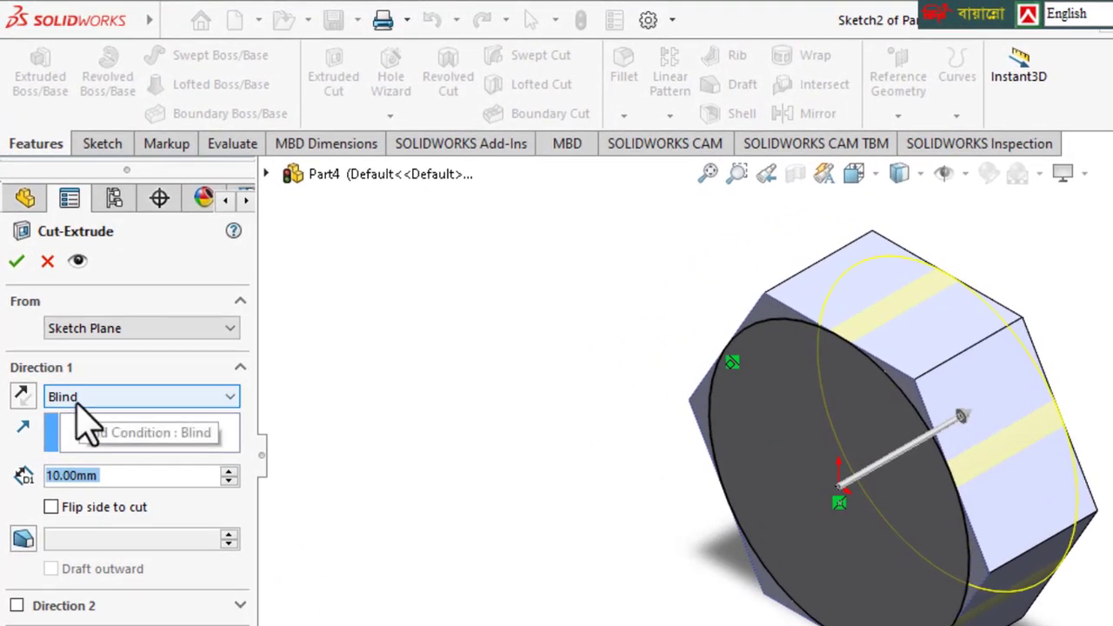
pyautogui.click(98, 402)
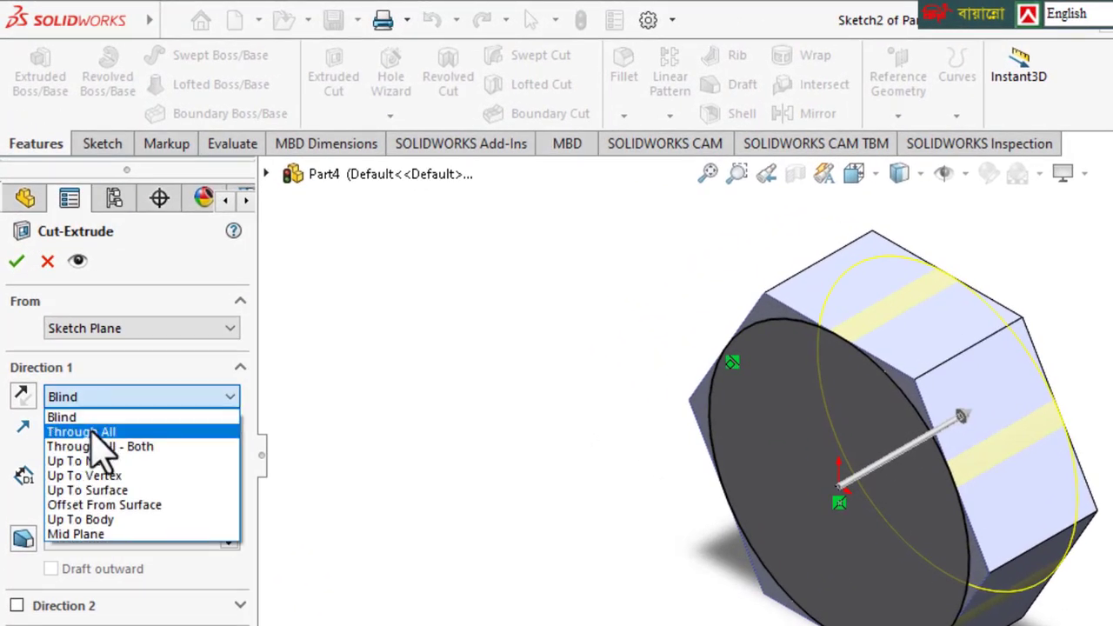
pyautogui.click(90, 431)
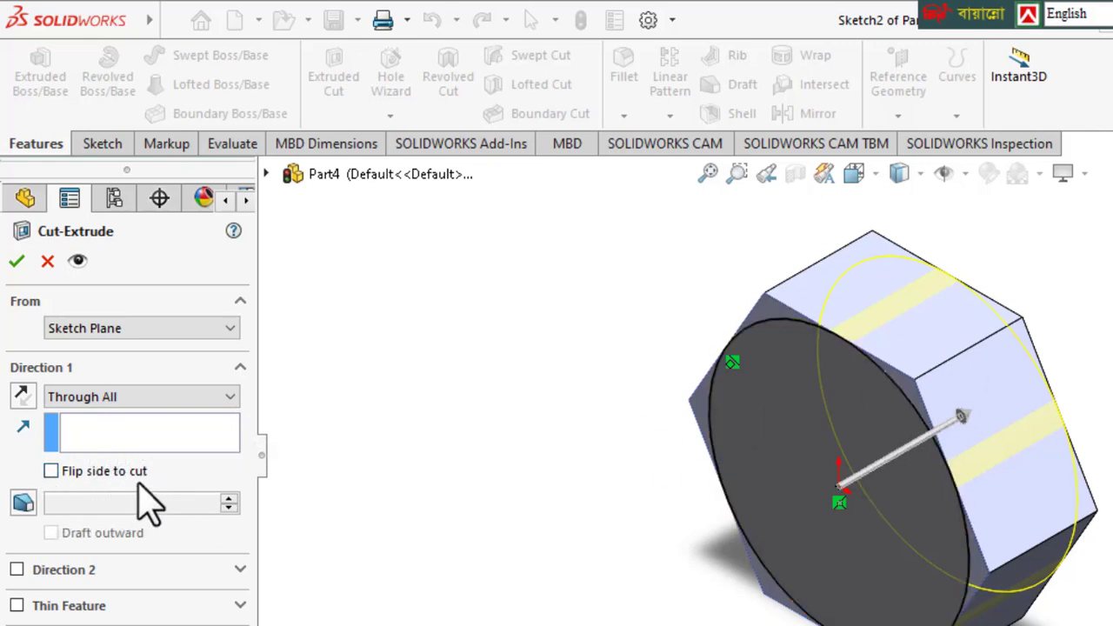
pyautogui.click(50, 471)
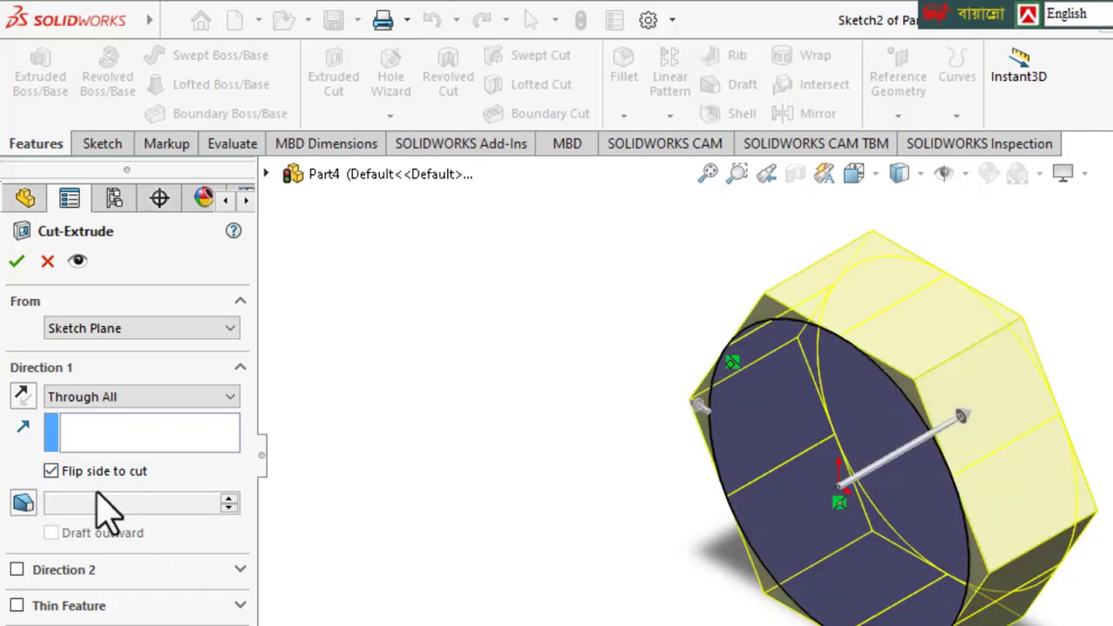
pyautogui.click(23, 506)
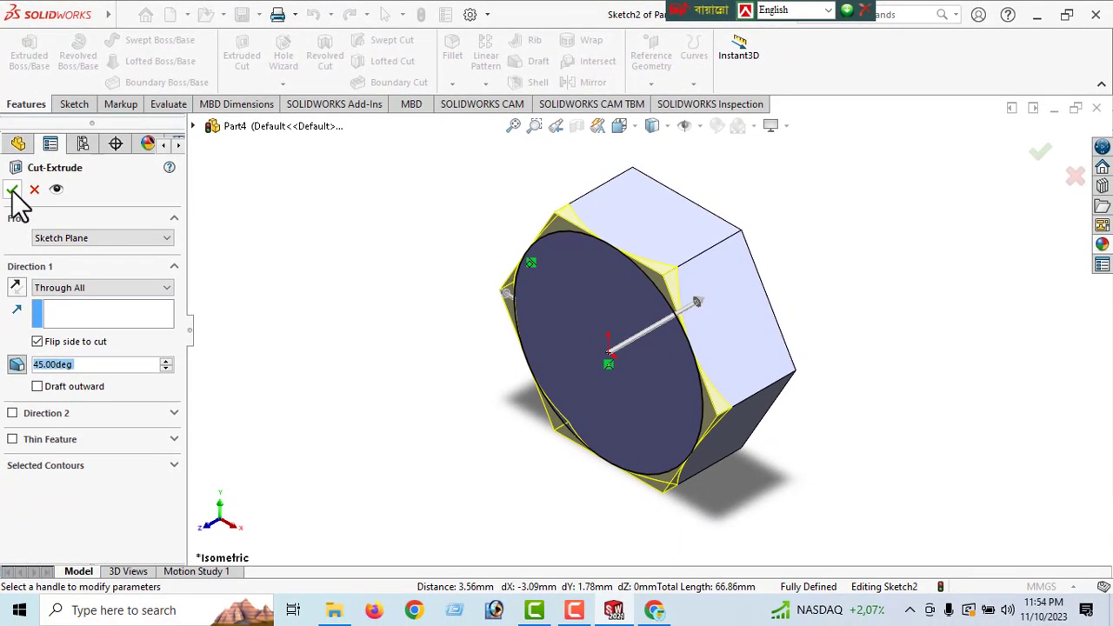
pyautogui.click(13, 191)
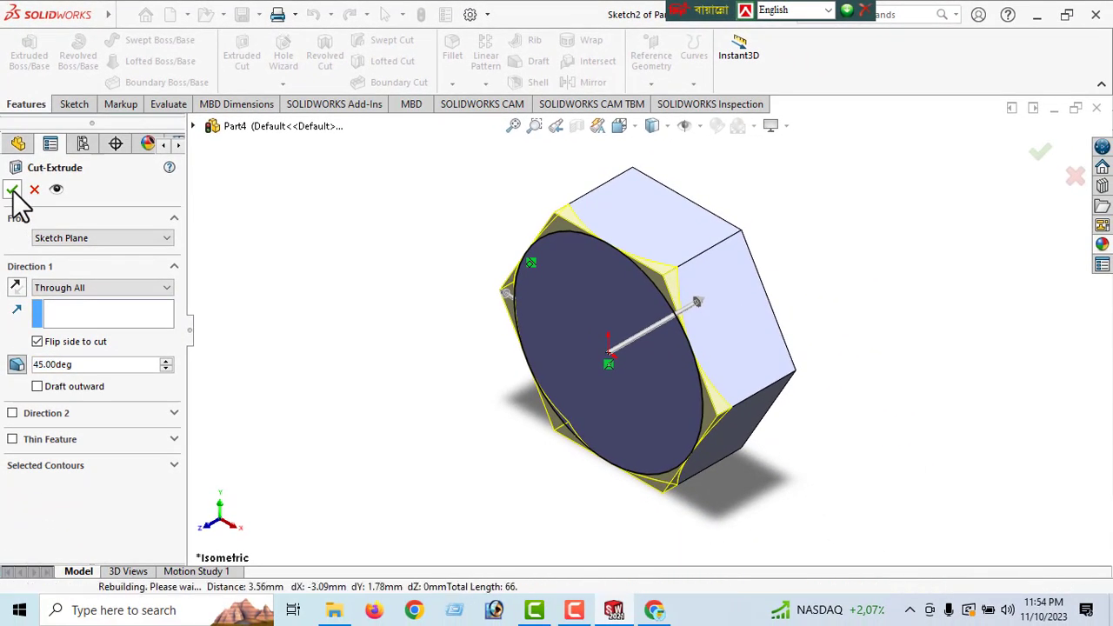
pyautogui.moveTo(527, 325)
pyautogui.mouseDown(button='middle')
pyautogui.moveTo(612, 225)
pyautogui.moveTo(639, 136)
pyautogui.moveTo(589, 331)
pyautogui.moveTo(604, 256)
pyautogui.moveTo(561, 265)
pyautogui.moveTo(563, 355)
pyautogui.mouseUp(button='middle')
pyautogui.moveTo(657, 374)
pyautogui.mouseDown(button='middle')
pyautogui.moveTo(532, 422)
pyautogui.moveTo(530, 509)
pyautogui.moveTo(552, 363)
pyautogui.moveTo(546, 424)
pyautogui.mouseUp(button='middle')
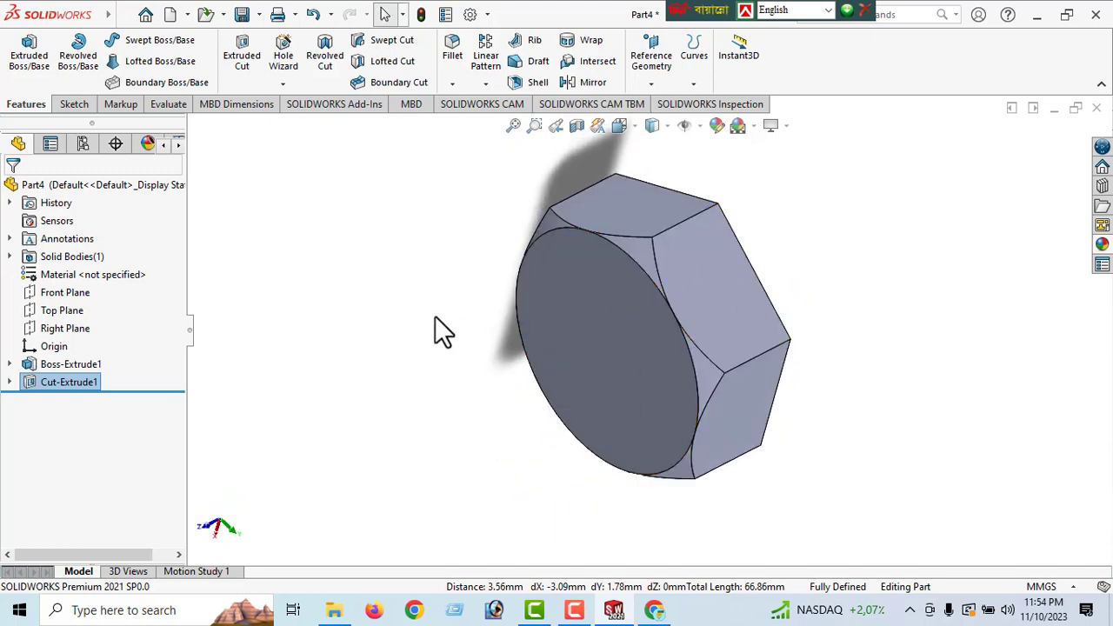
# Mirror Cut-Extrude1 about the Front Plane to chamfer the head's other side
pyautogui.click(594, 84)
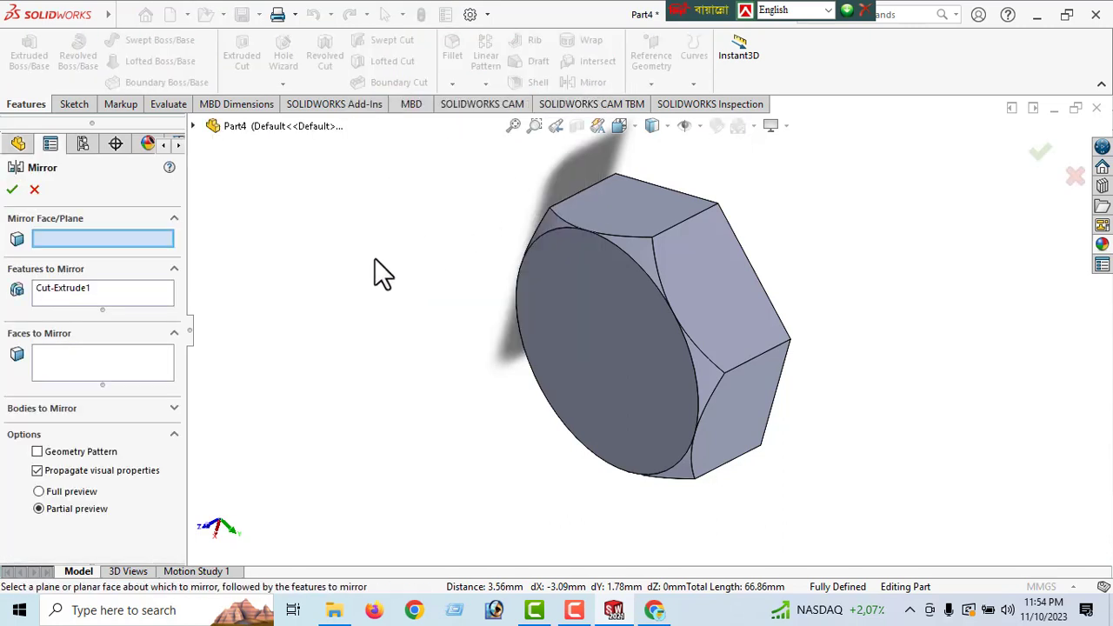
pyautogui.click(192, 126)
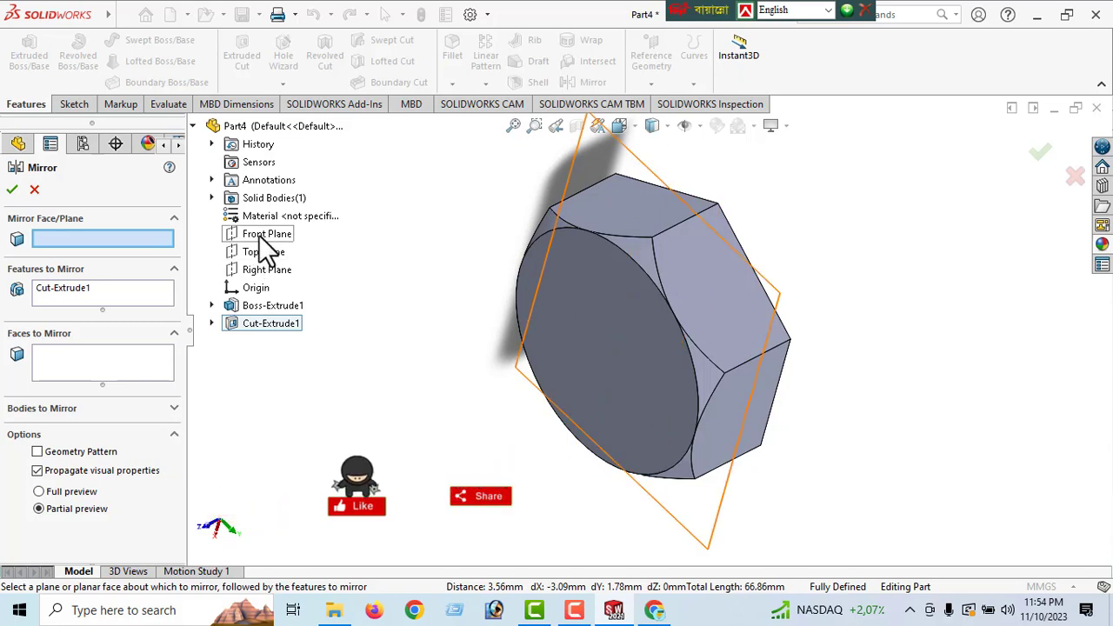
pyautogui.click(259, 236)
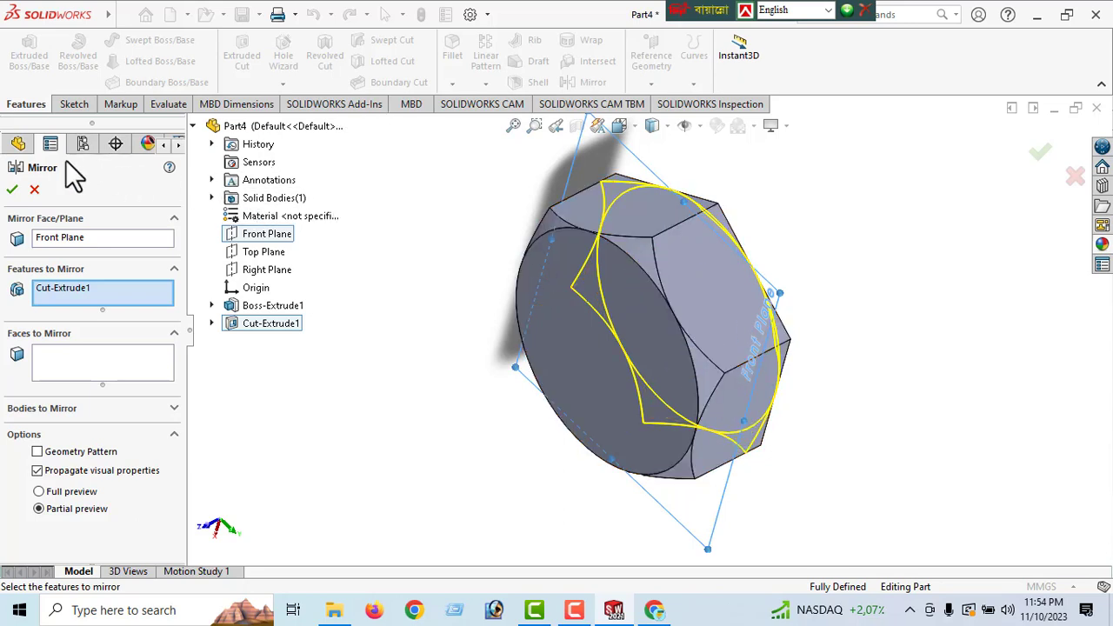
pyautogui.click(13, 192)
pyautogui.moveTo(540, 339)
pyautogui.mouseDown(button='middle')
pyautogui.moveTo(490, 320)
pyautogui.moveTo(504, 253)
pyautogui.moveTo(449, 368)
pyautogui.moveTo(575, 161)
pyautogui.moveTo(534, 288)
pyautogui.mouseUp(button='middle')
# Select the head's flat end face and turn the view normal to it
pyautogui.click(630, 313)
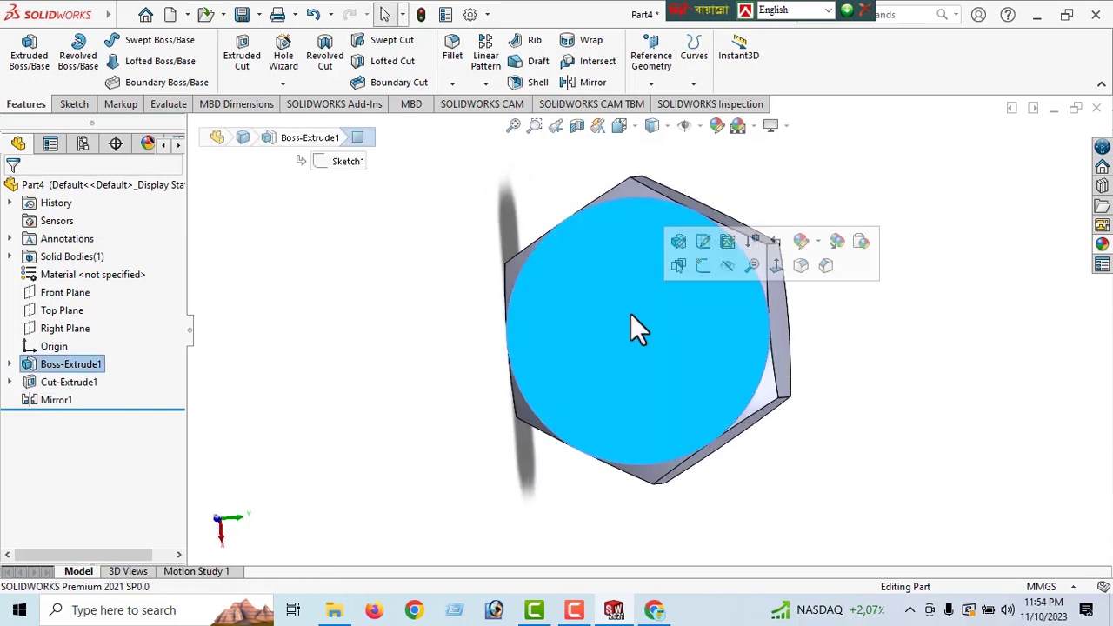
pyautogui.click(776, 266)
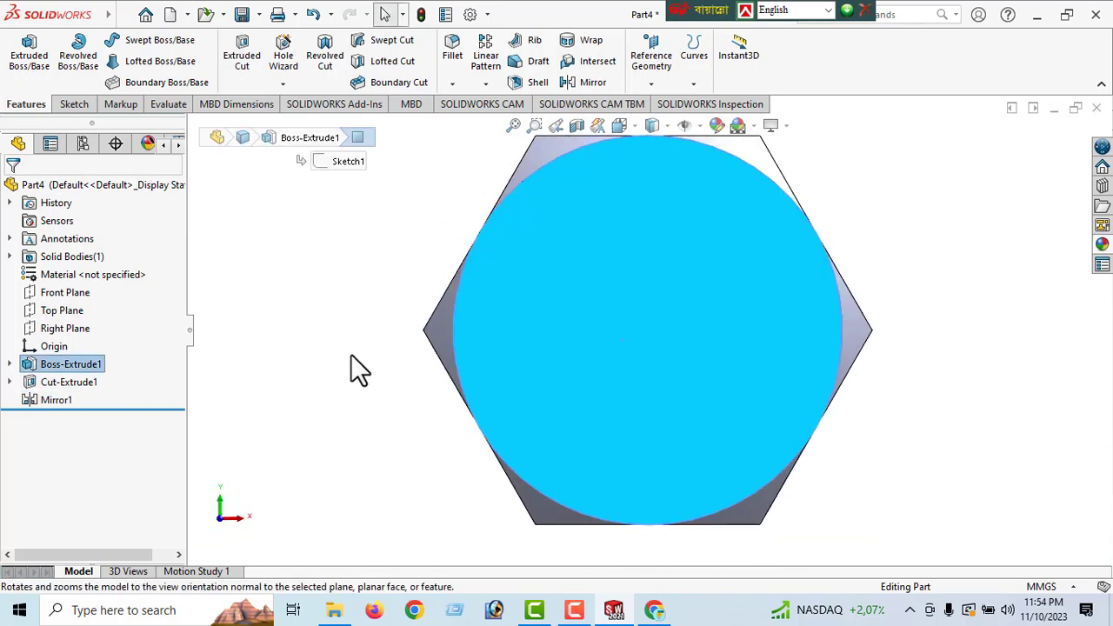
pyautogui.click(71, 105)
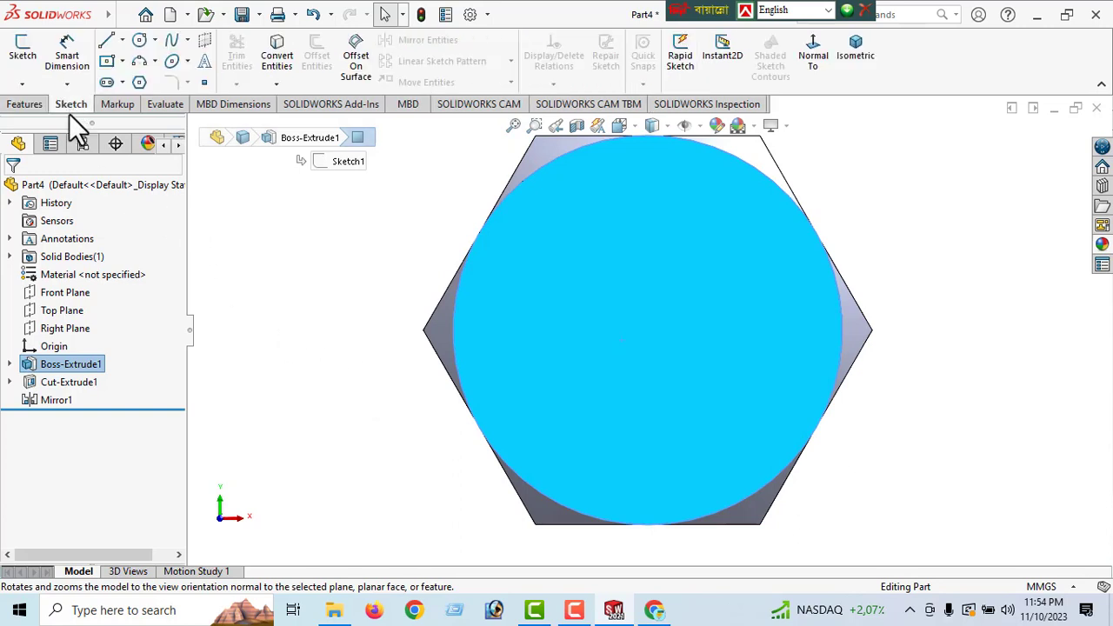
# Sketch an origin-centred circle on the head face and dimension it Ø16
pyautogui.click(139, 42)
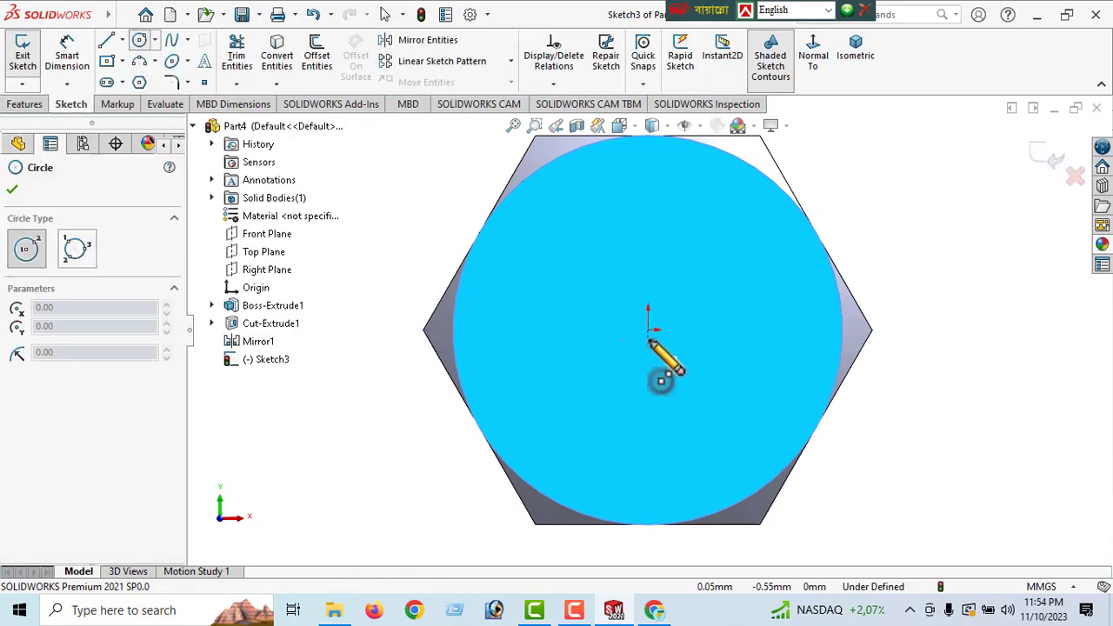
pyautogui.click(648, 330)
pyautogui.click(734, 404)
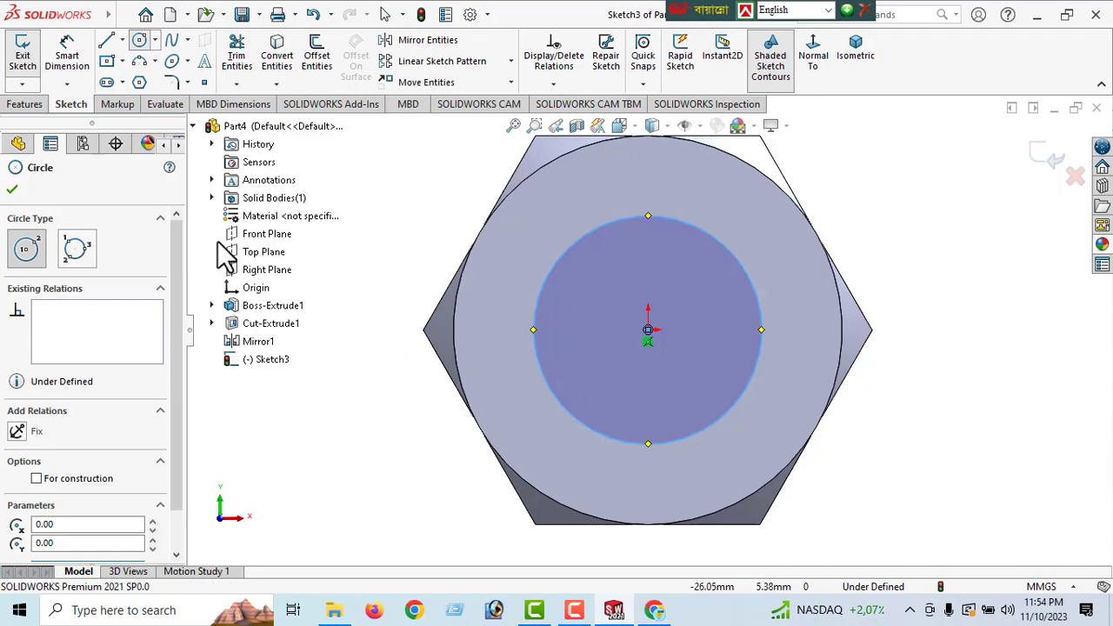
pyautogui.click(73, 67)
pyautogui.click(549, 382)
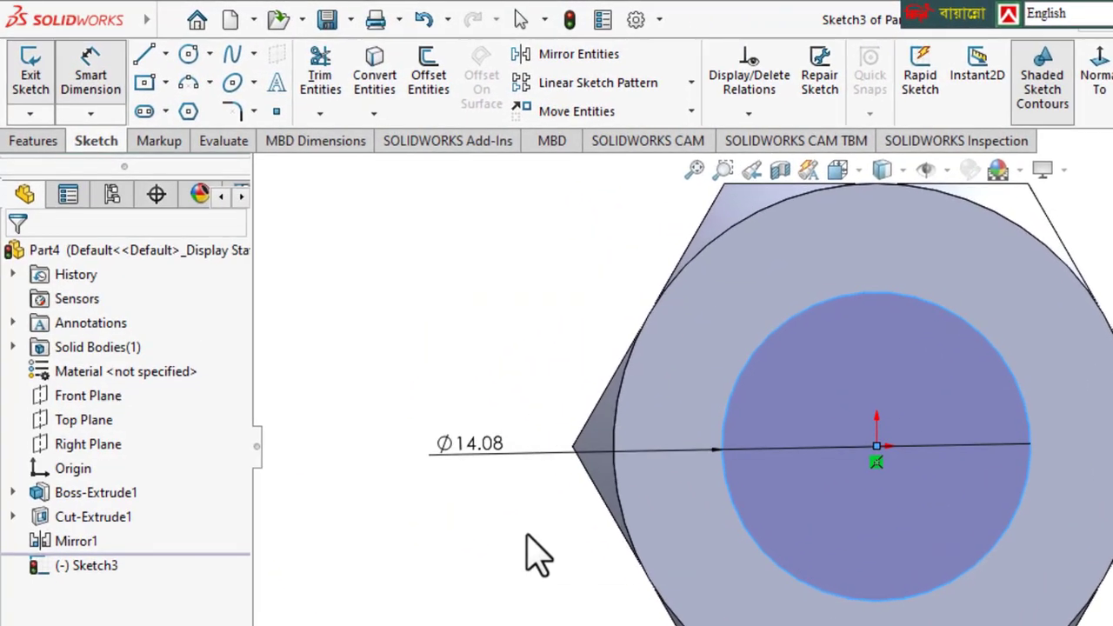
pyautogui.click(534, 553)
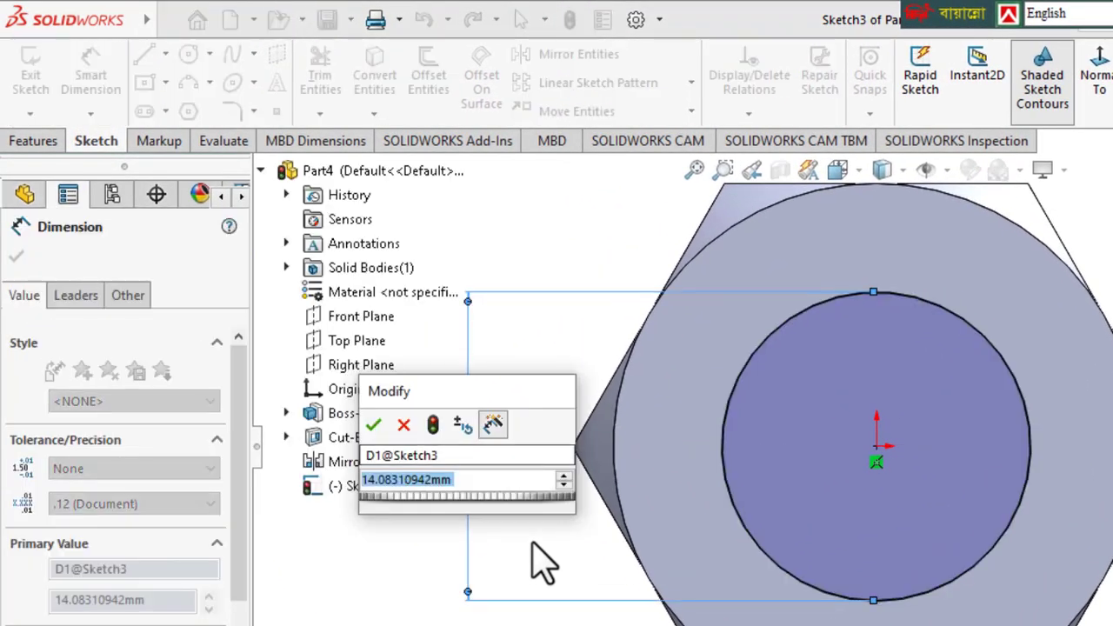
pyautogui.write('16')
pyautogui.press('Return')
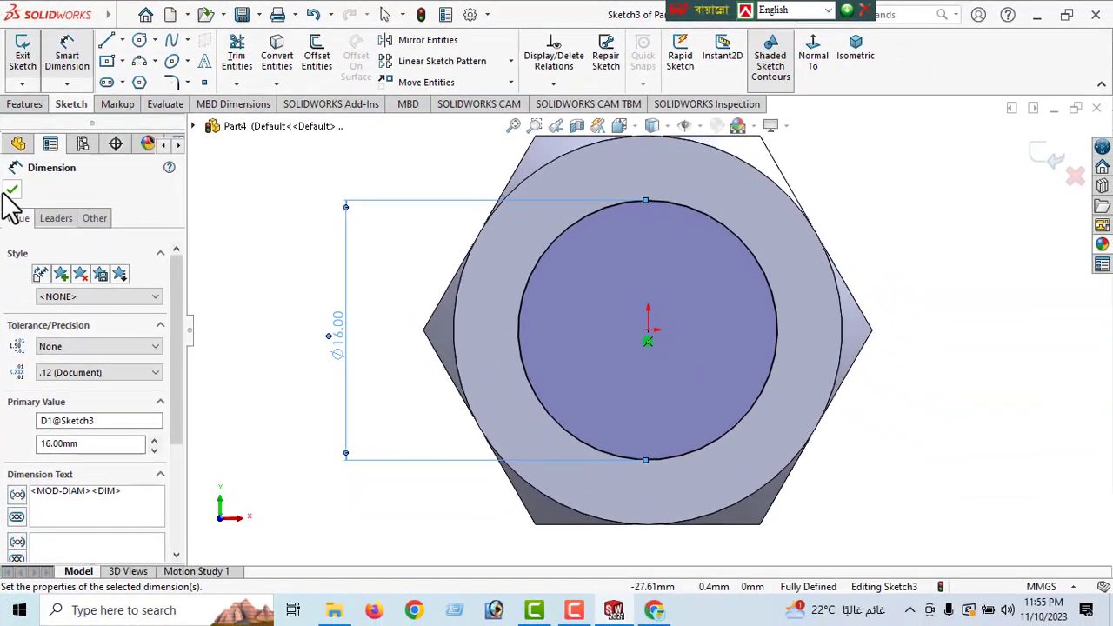
pyautogui.click(10, 192)
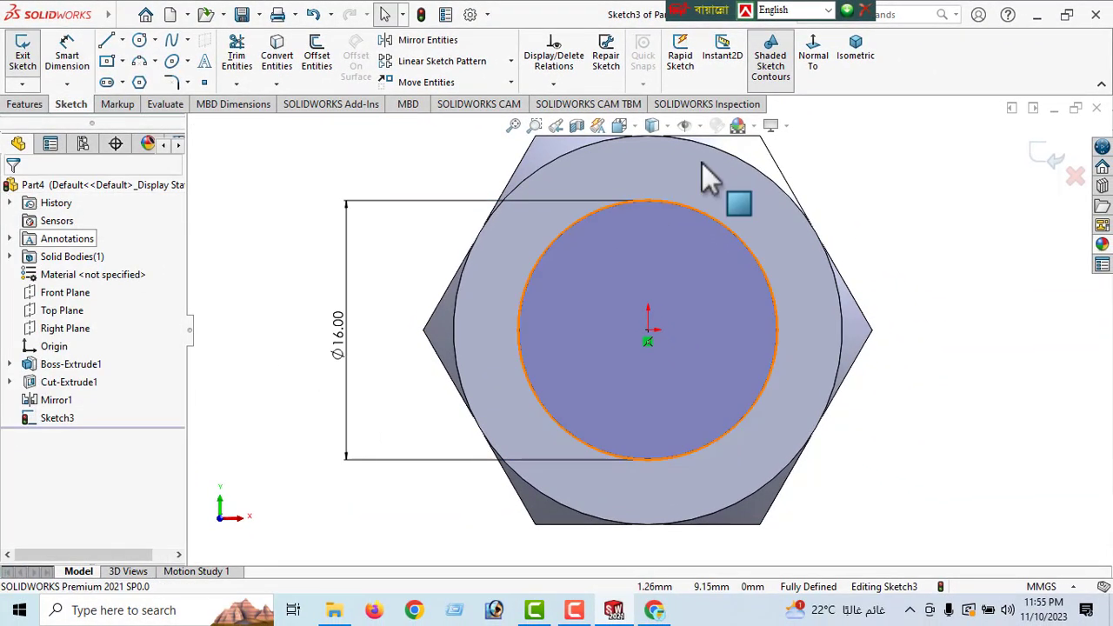
pyautogui.click(844, 55)
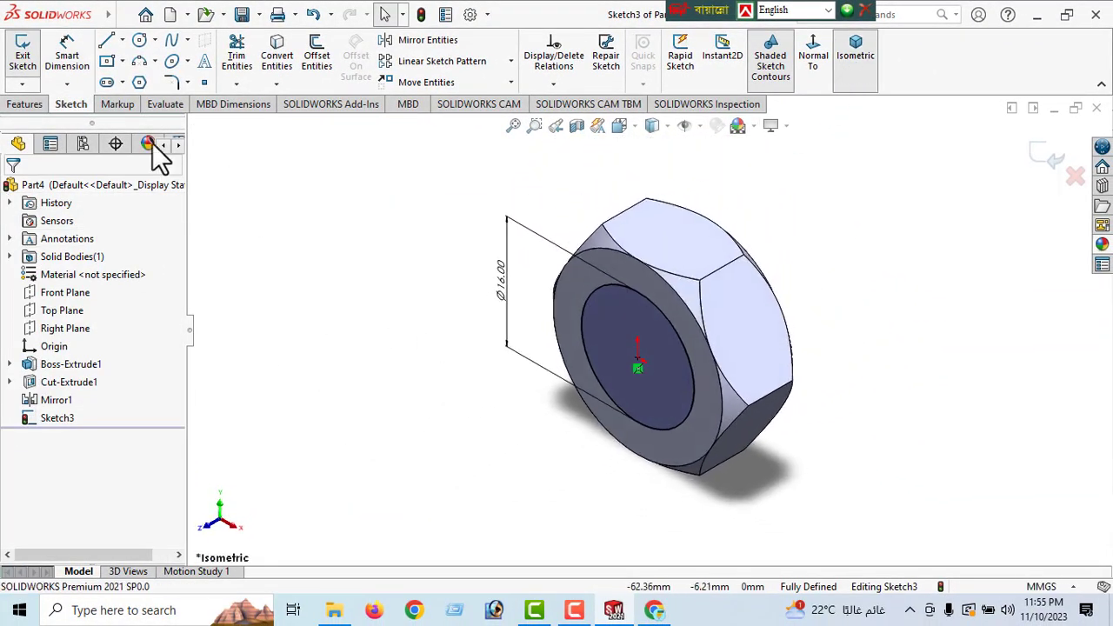
# Extrude the Ø16 circle 50 mm blind from the head to form the shank
pyautogui.click(25, 106)
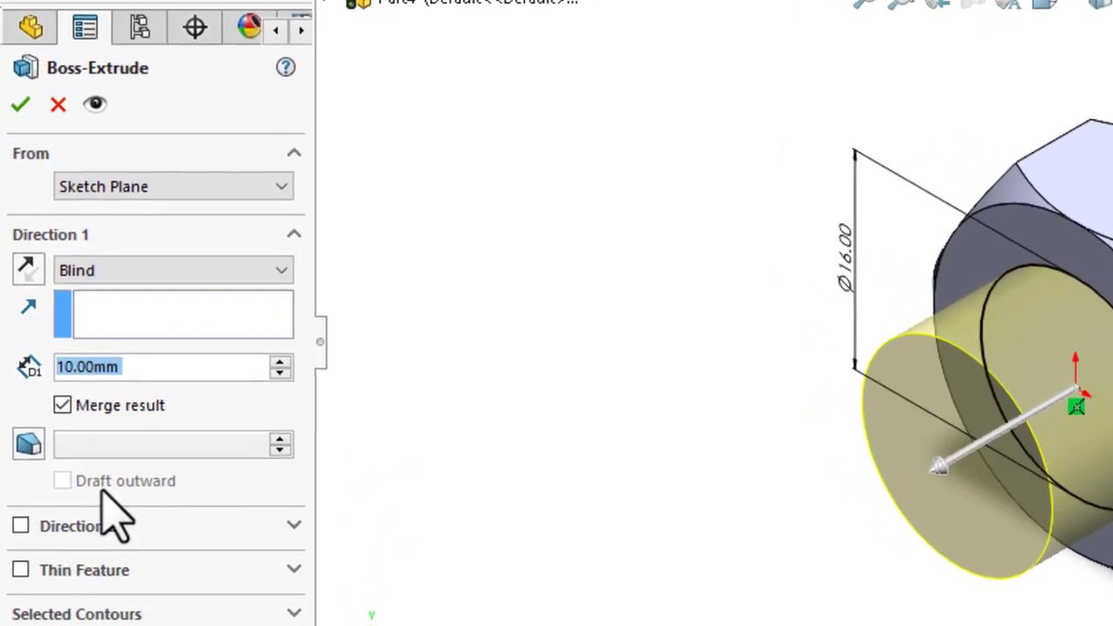
pyautogui.write('50')
pyautogui.press('Return')
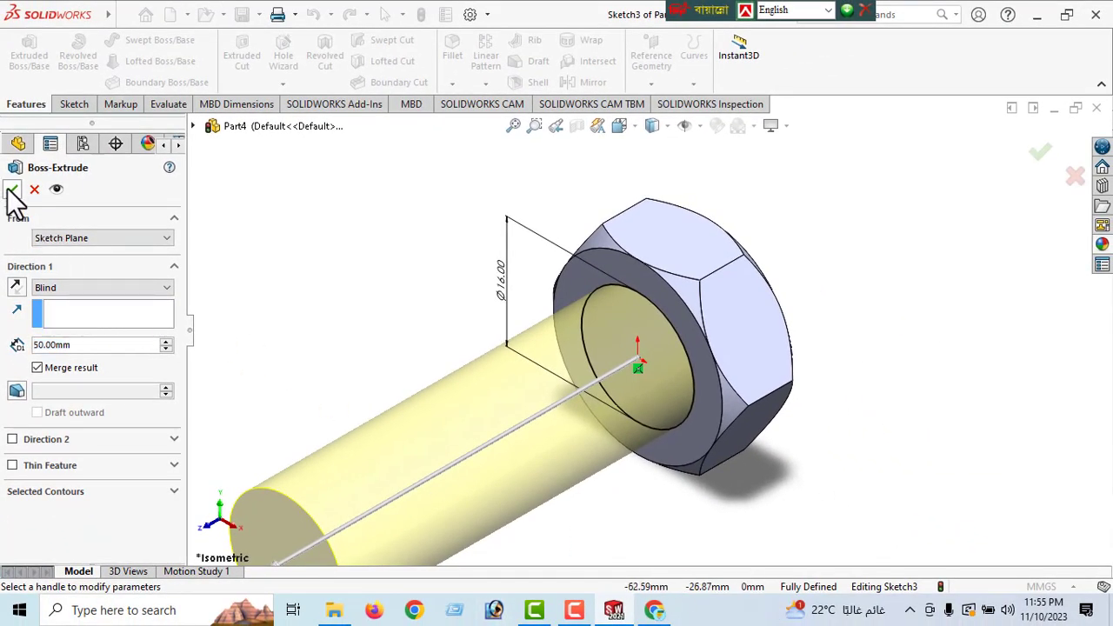
pyautogui.click(12, 190)
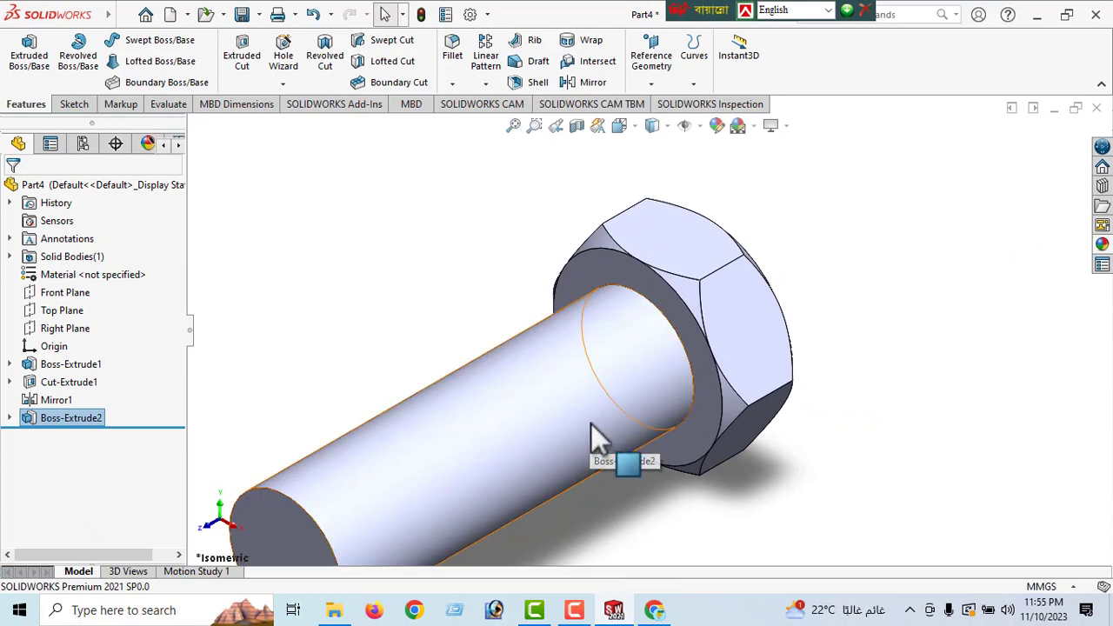
pyautogui.scroll(2, 594, 435)
pyautogui.moveTo(594, 435)
pyautogui.mouseDown(button='middle')
pyautogui.moveTo(579, 308)
pyautogui.moveTo(562, 424)
pyautogui.mouseUp(button='middle')
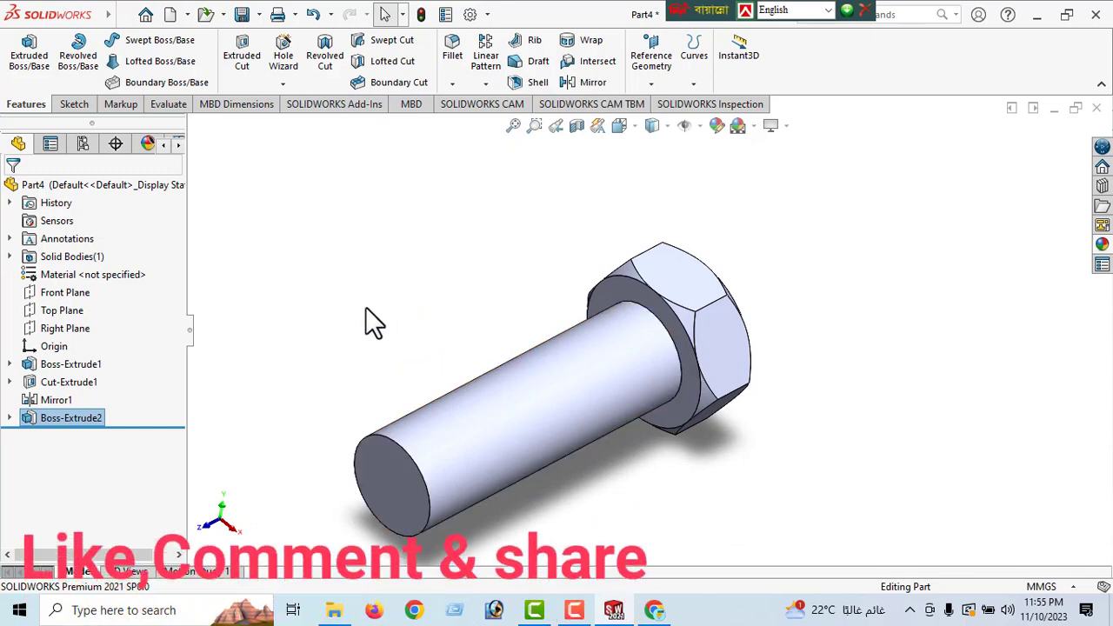
# Chamfer the shank's free end face 1.00 mm × 45°
pyautogui.click(451, 85)
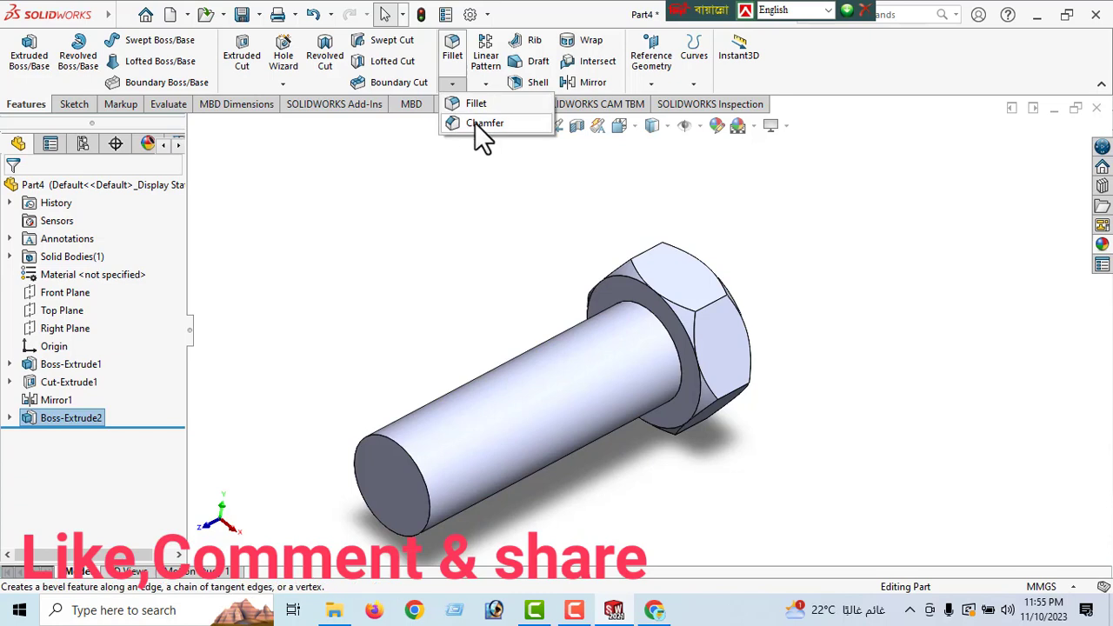
pyautogui.click(483, 123)
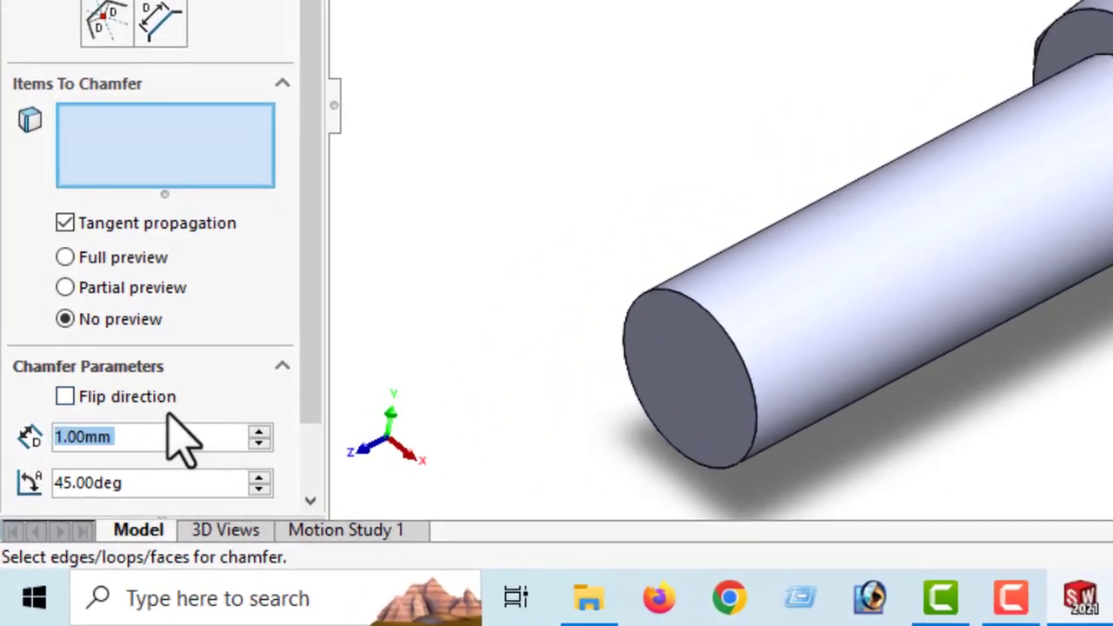
pyautogui.click(711, 370)
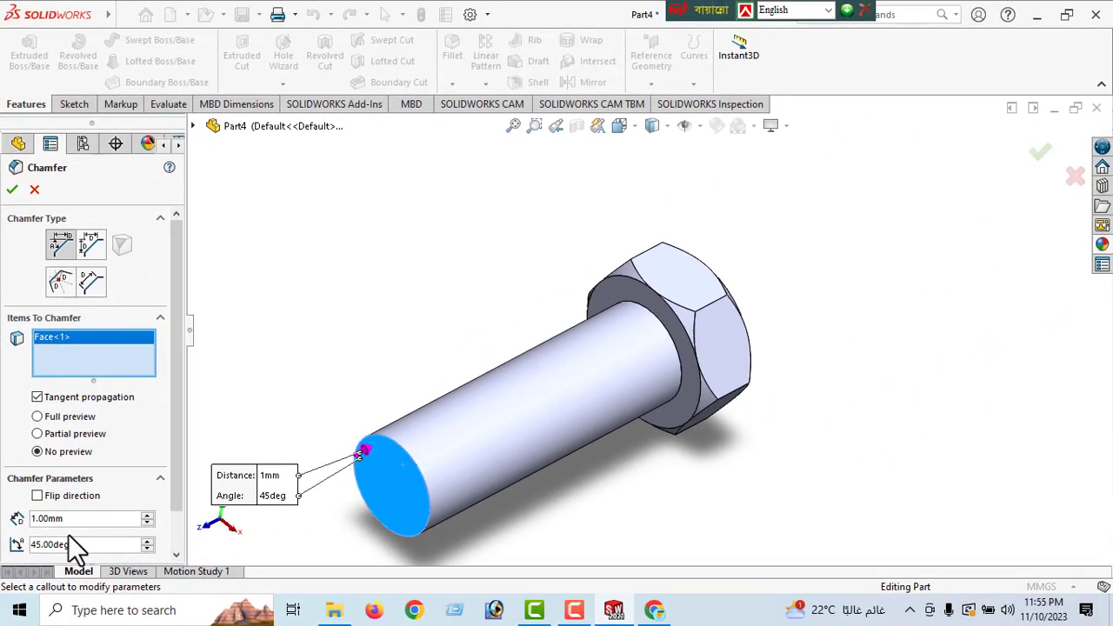
pyautogui.click(13, 190)
pyautogui.moveTo(426, 533)
pyautogui.mouseDown(button='middle')
pyautogui.moveTo(454, 416)
pyautogui.moveTo(417, 443)
pyautogui.mouseUp(button='middle')
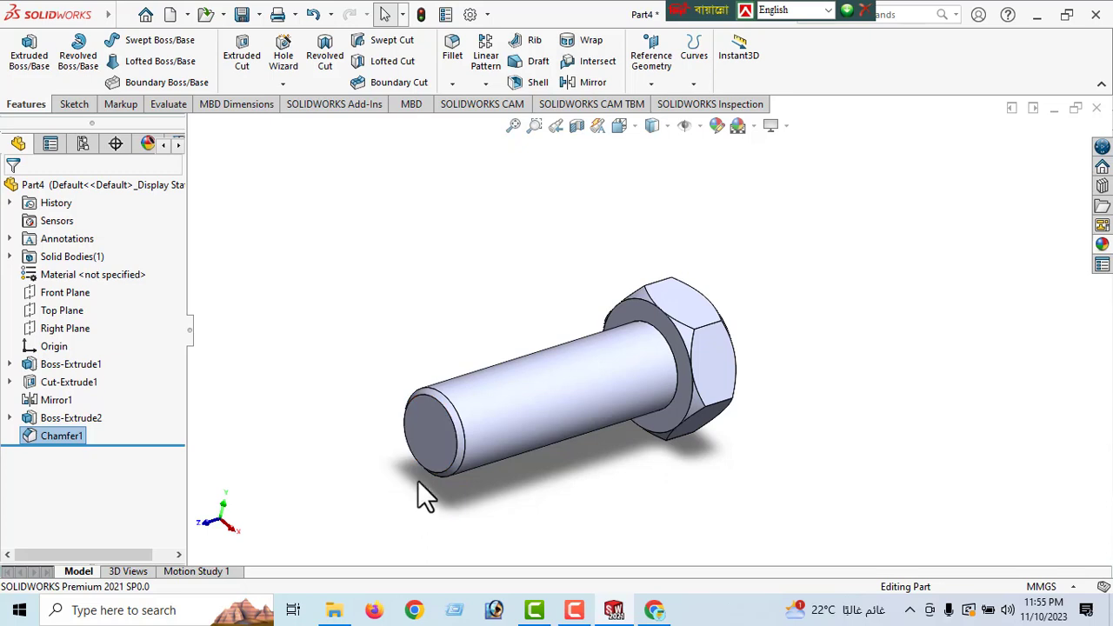
# Start a Thread on the head-side shank edge, running up to the shank's end face
pyautogui.click(280, 86)
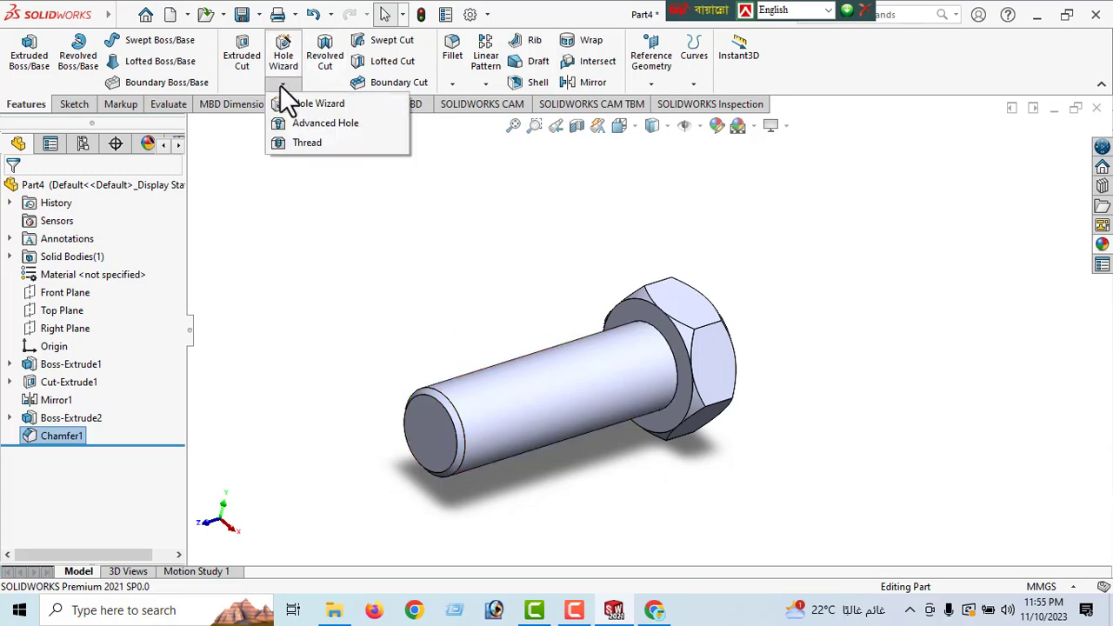
pyautogui.click(304, 144)
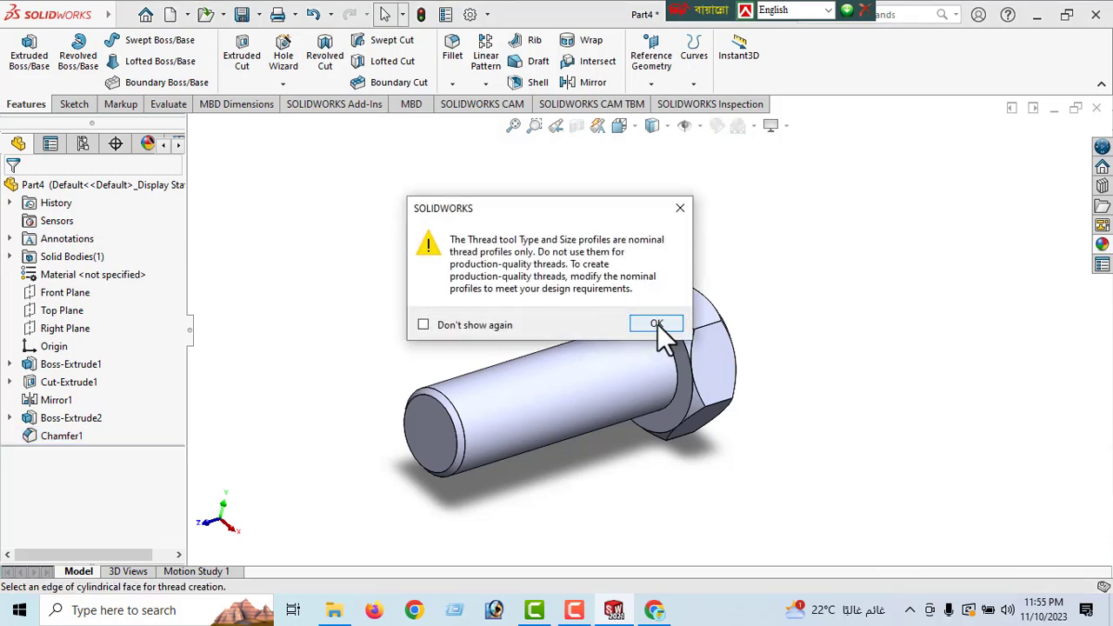
pyautogui.click(658, 323)
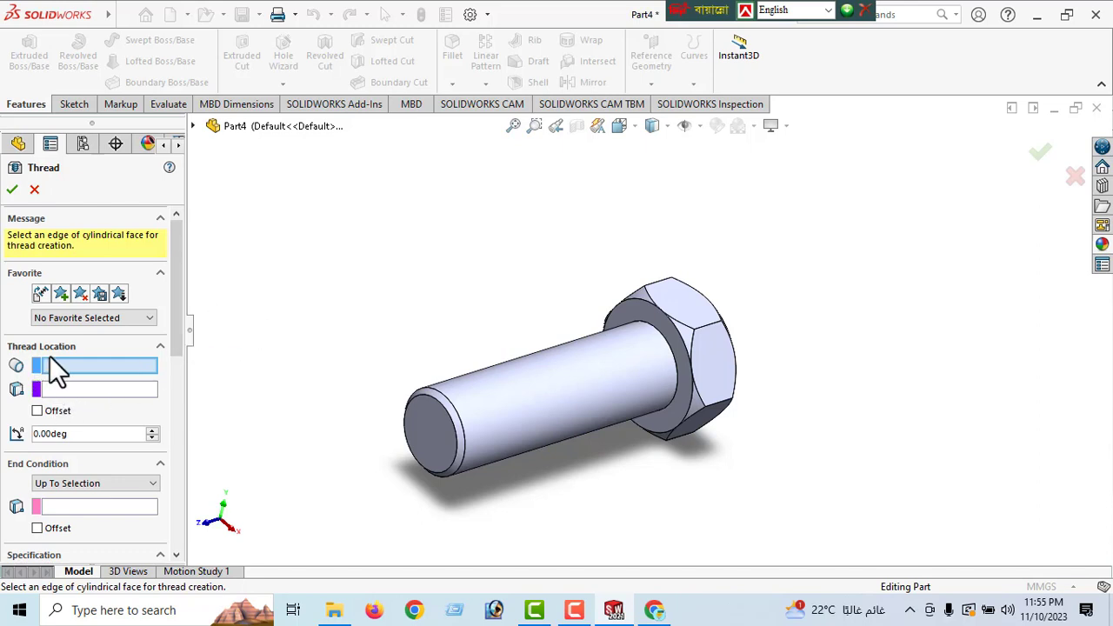
pyautogui.click(661, 383)
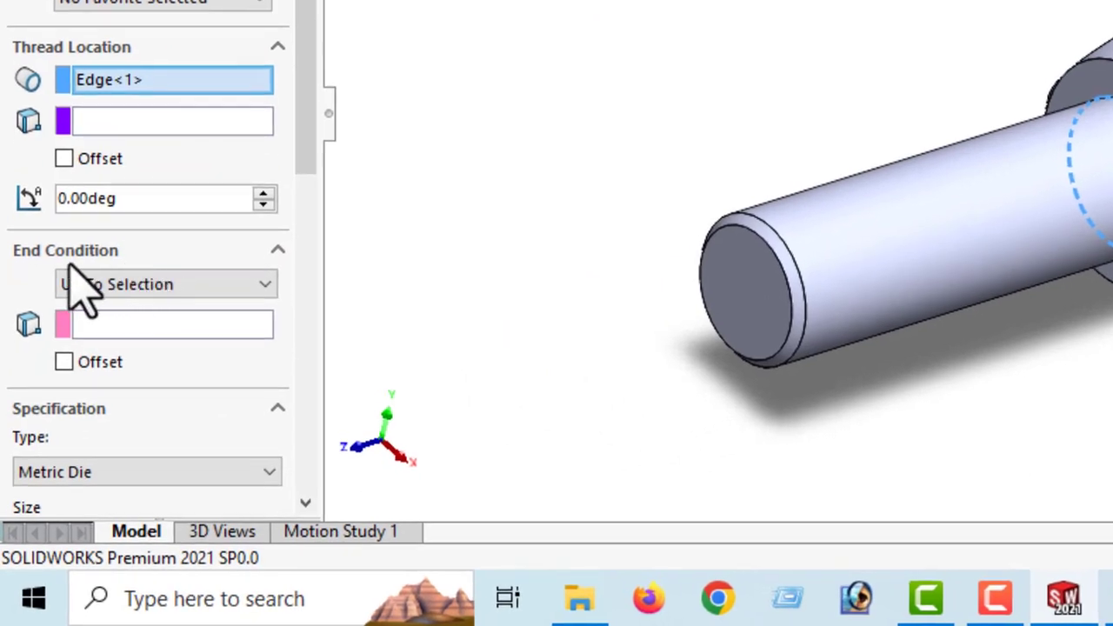
pyautogui.click(209, 289)
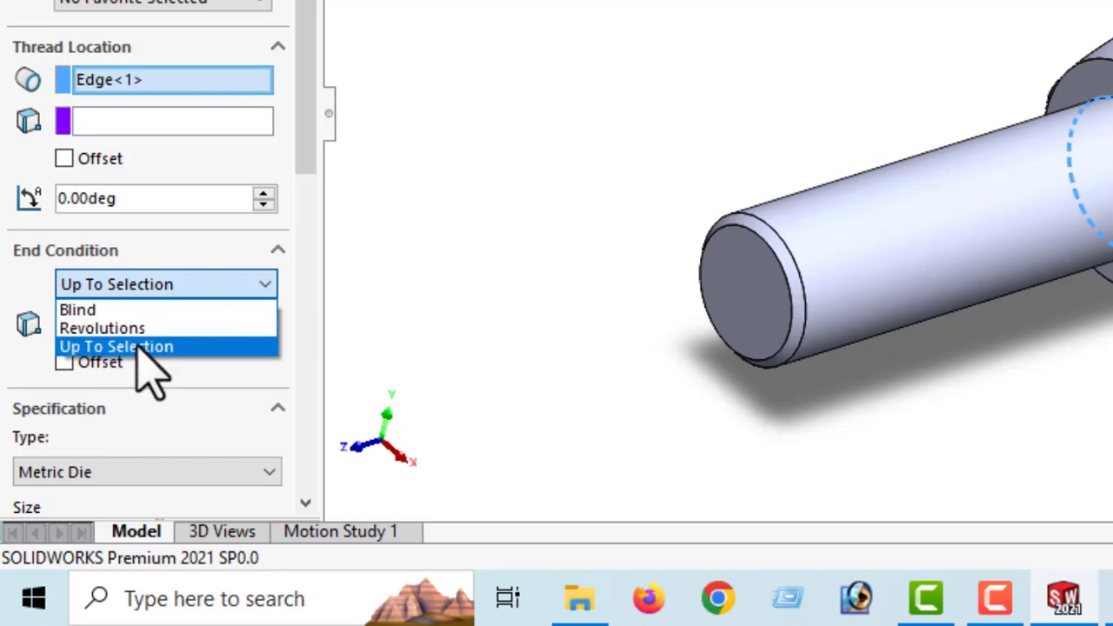
pyautogui.click(137, 348)
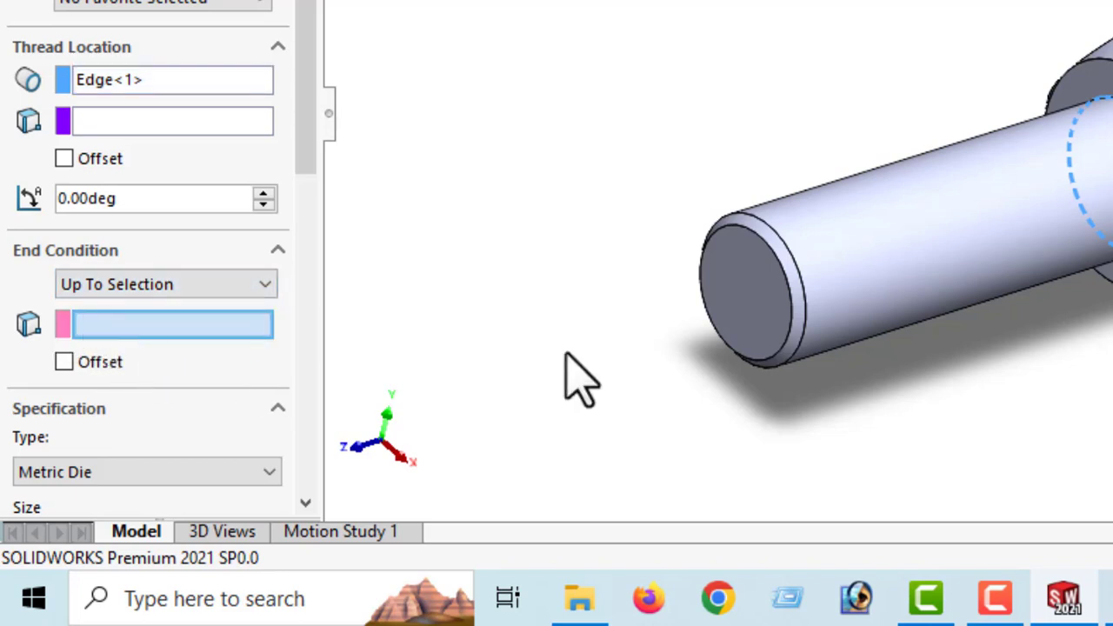
pyautogui.click(749, 298)
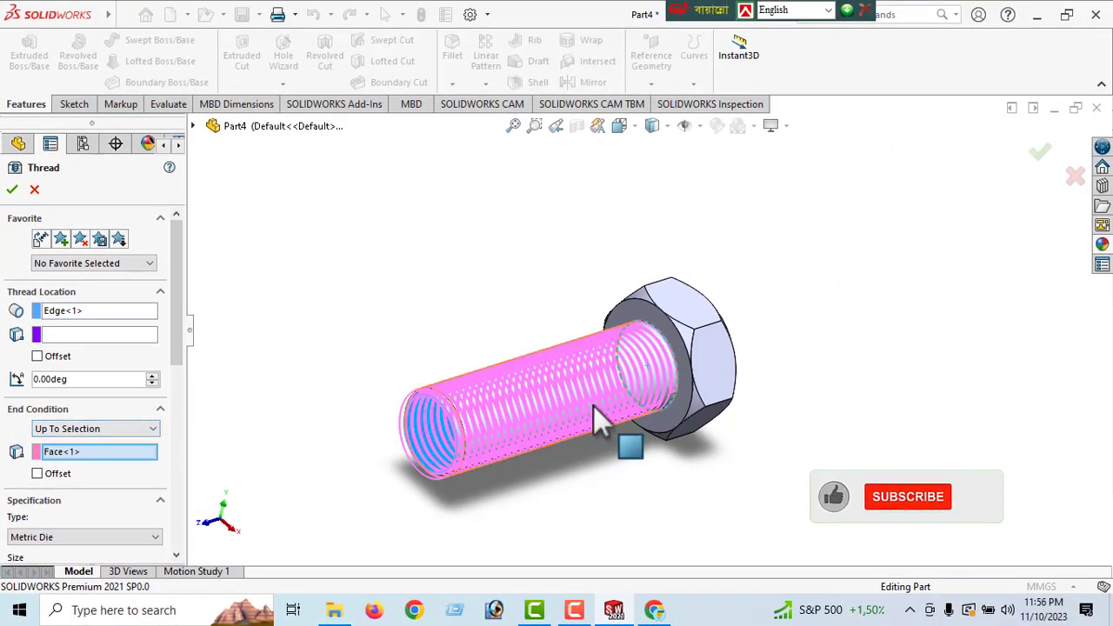
# Offset the thread start 5.00 mm from the head-side edge
pyautogui.moveTo(489, 386); pyautogui.dragTo(455, 440, button='middle')
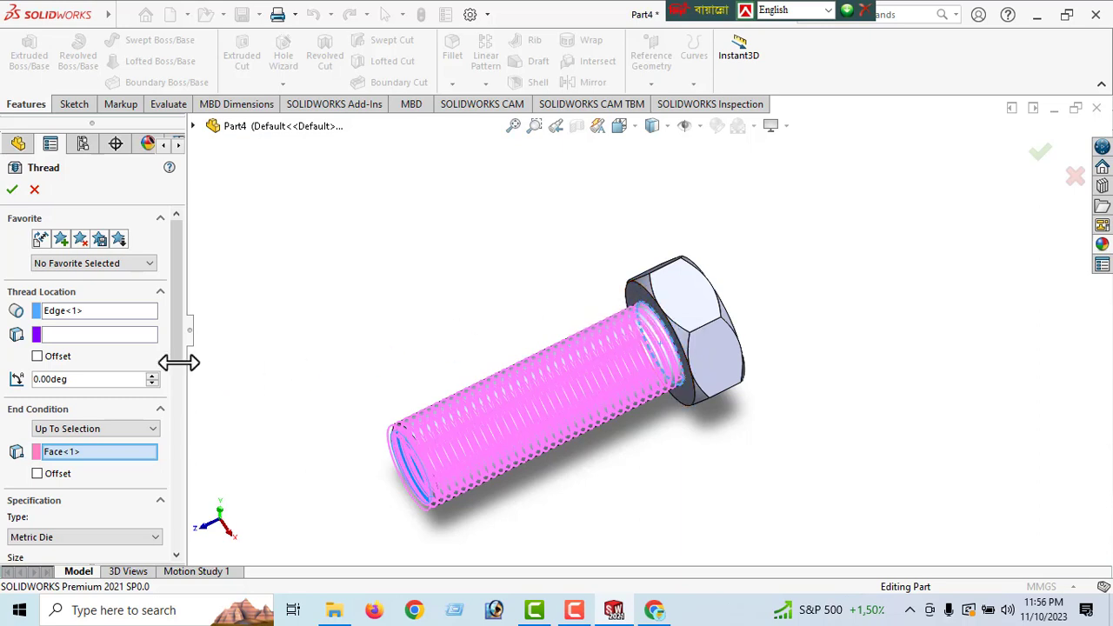
pyautogui.click(37, 357)
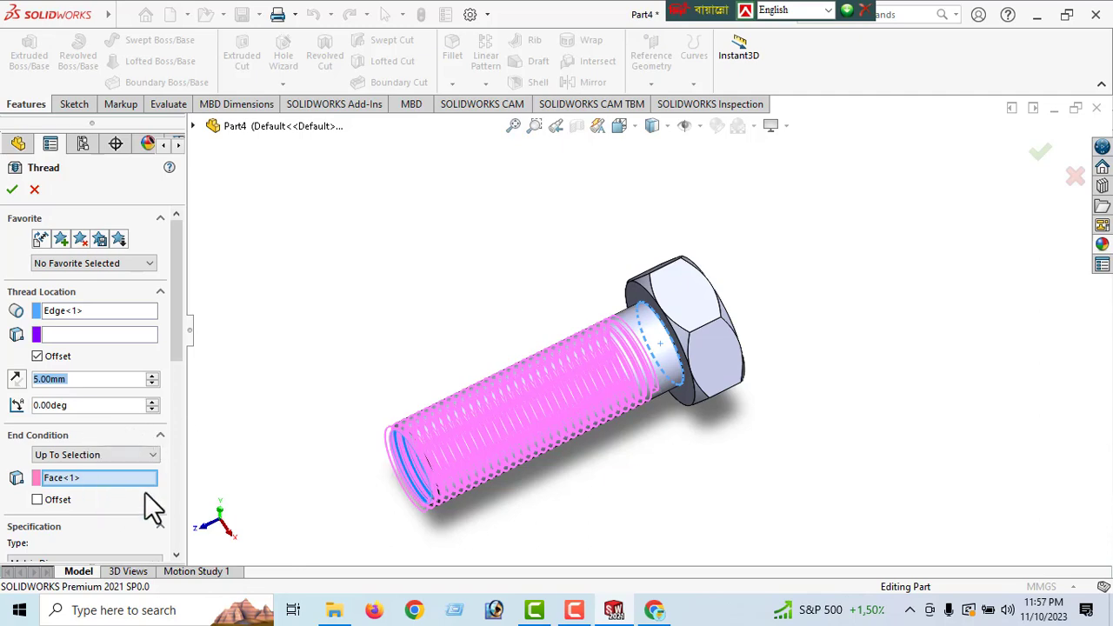
pyautogui.moveTo(180, 334); pyautogui.dragTo(182, 410)
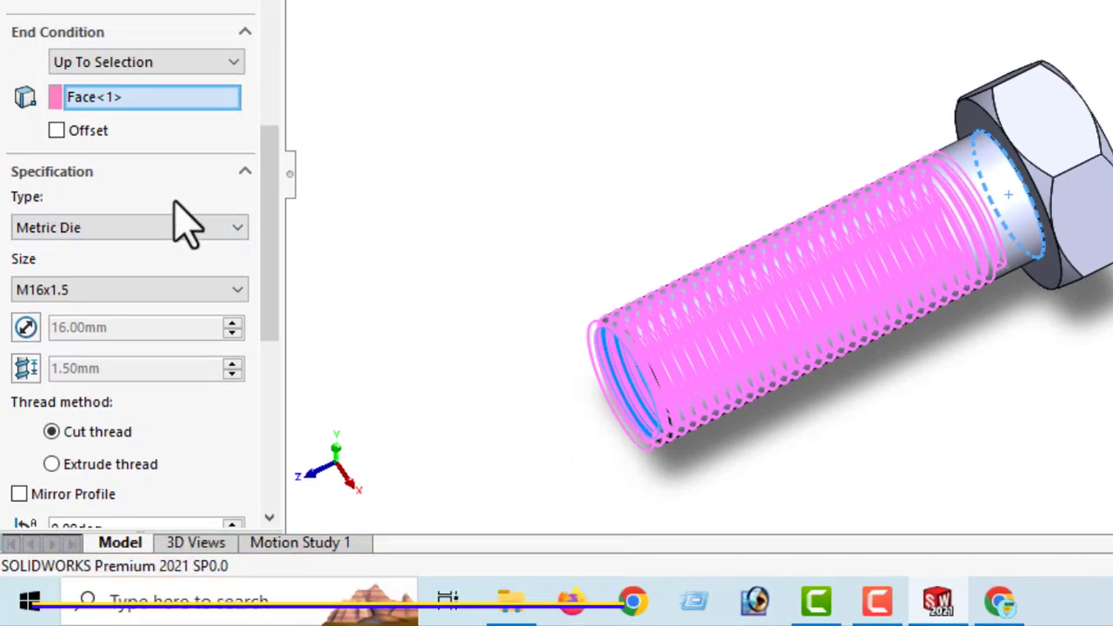
# Keep Metric Die type and M16x1.5 size as a right-hand cut thread, creating Thread1
pyautogui.click(102, 231)
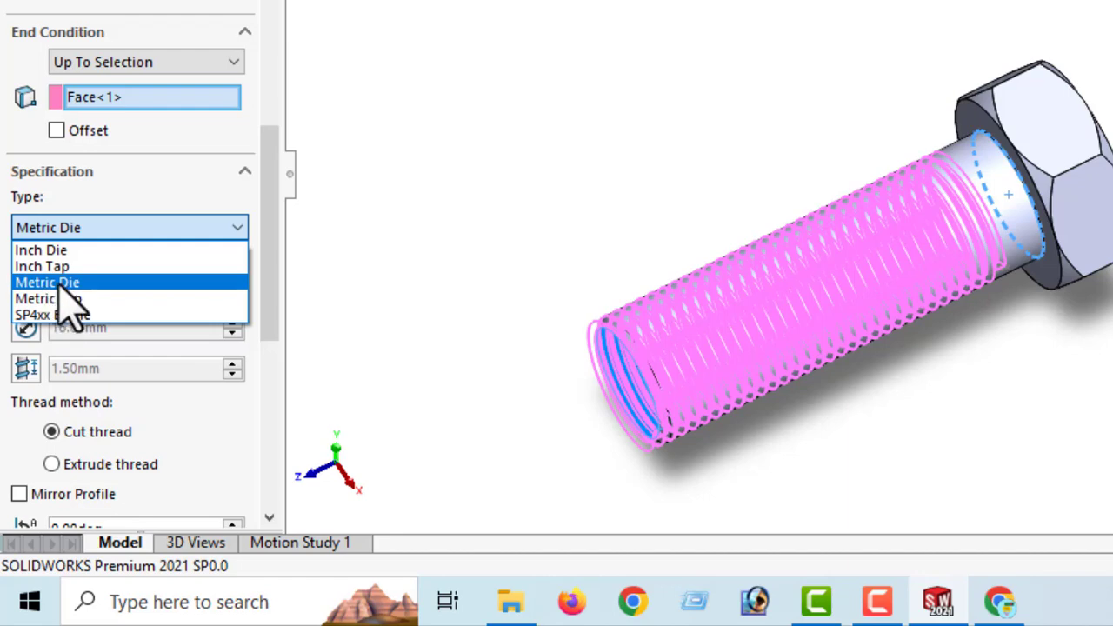
pyautogui.click(59, 284)
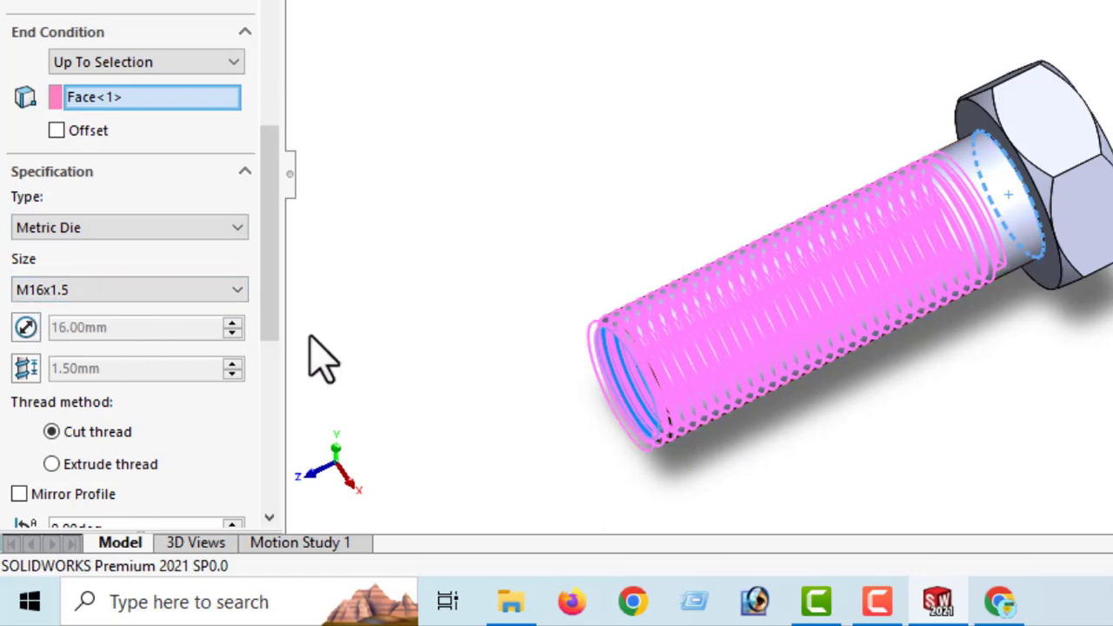
pyautogui.click(233, 294)
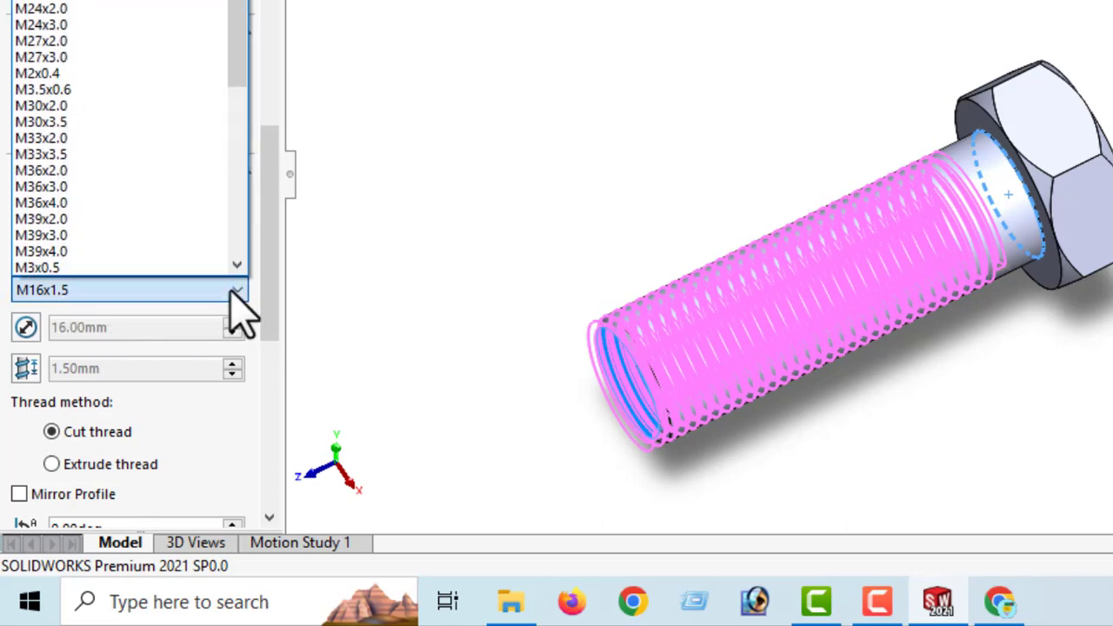
pyautogui.moveTo(237, 26)
pyautogui.mouseDown()
pyautogui.moveTo(236, 248)
pyautogui.moveTo(235, 95)
pyautogui.moveTo(248, 25)
pyautogui.mouseUp()
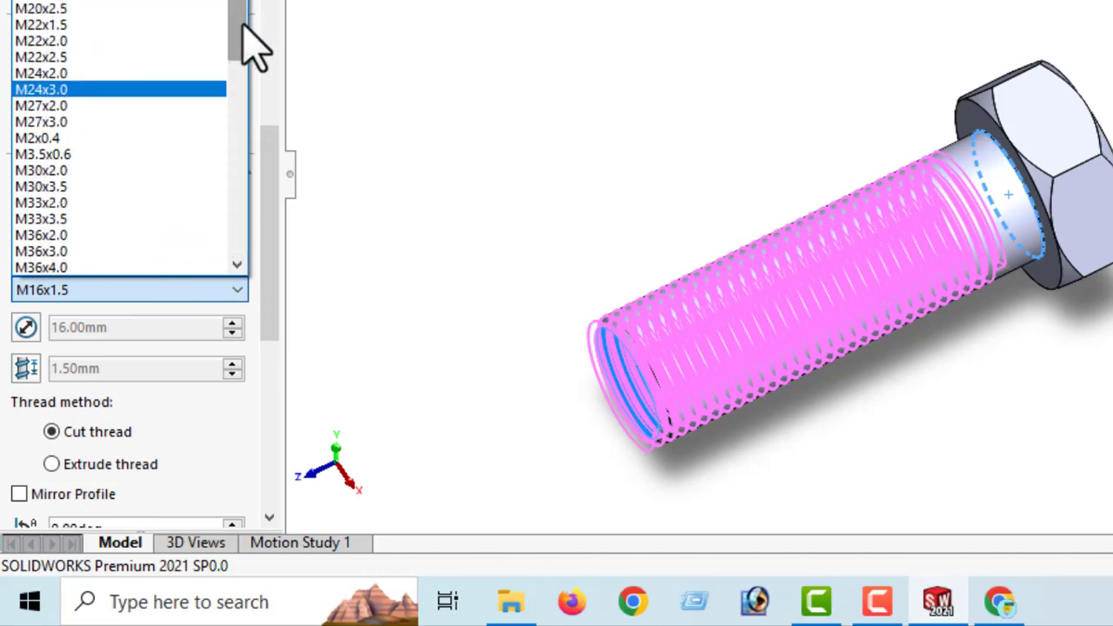
pyautogui.scroll(3, 119, 122)
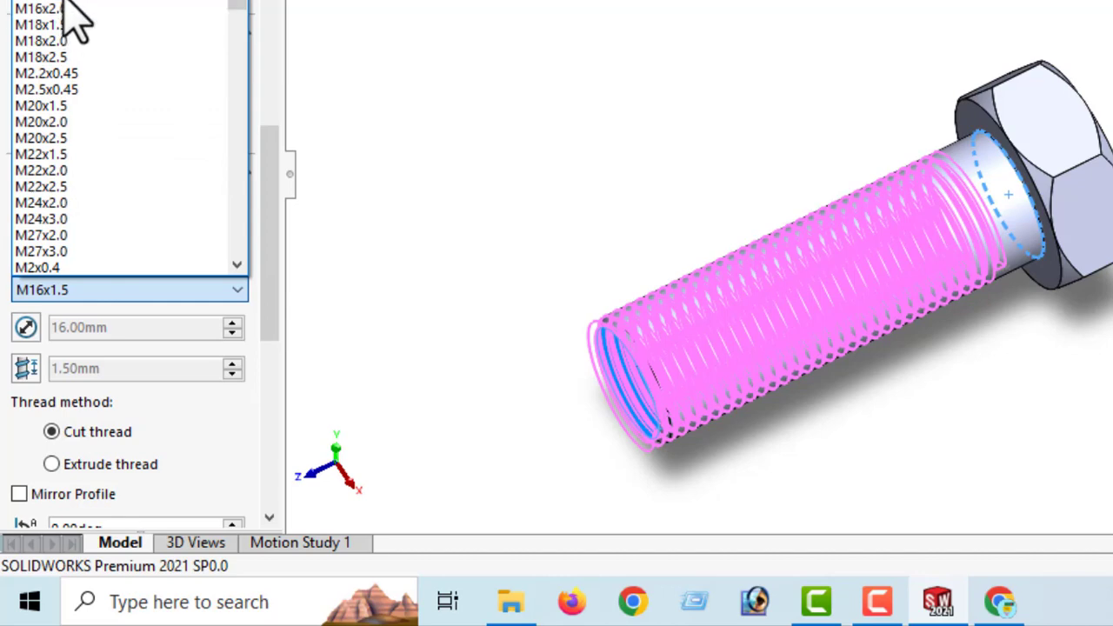
pyautogui.click(67, 5)
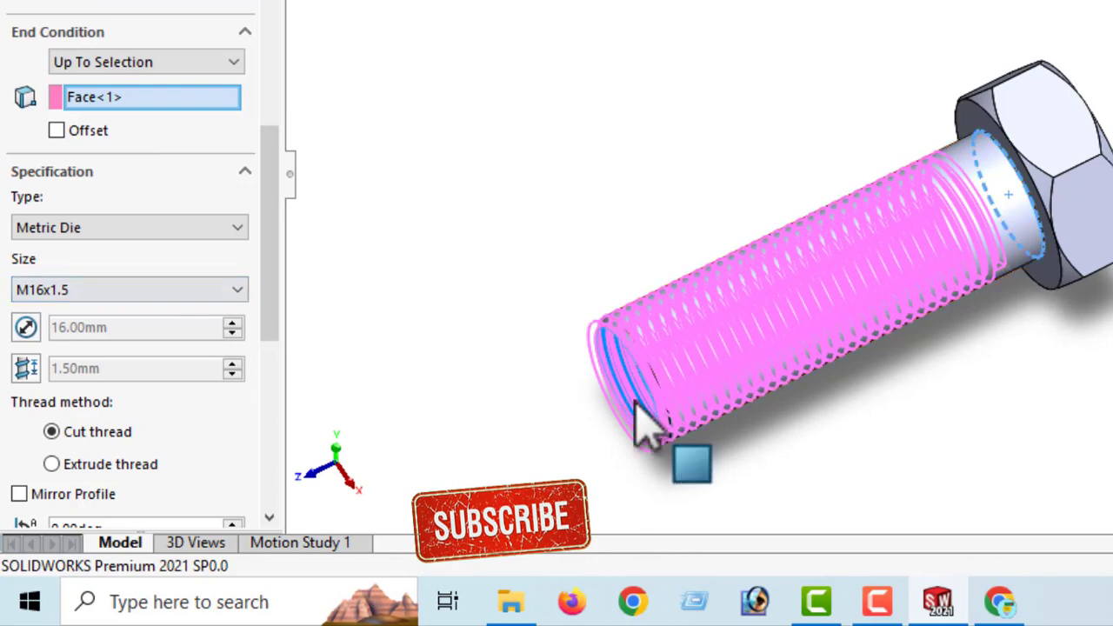
pyautogui.moveTo(273, 290); pyautogui.dragTo(277, 356)
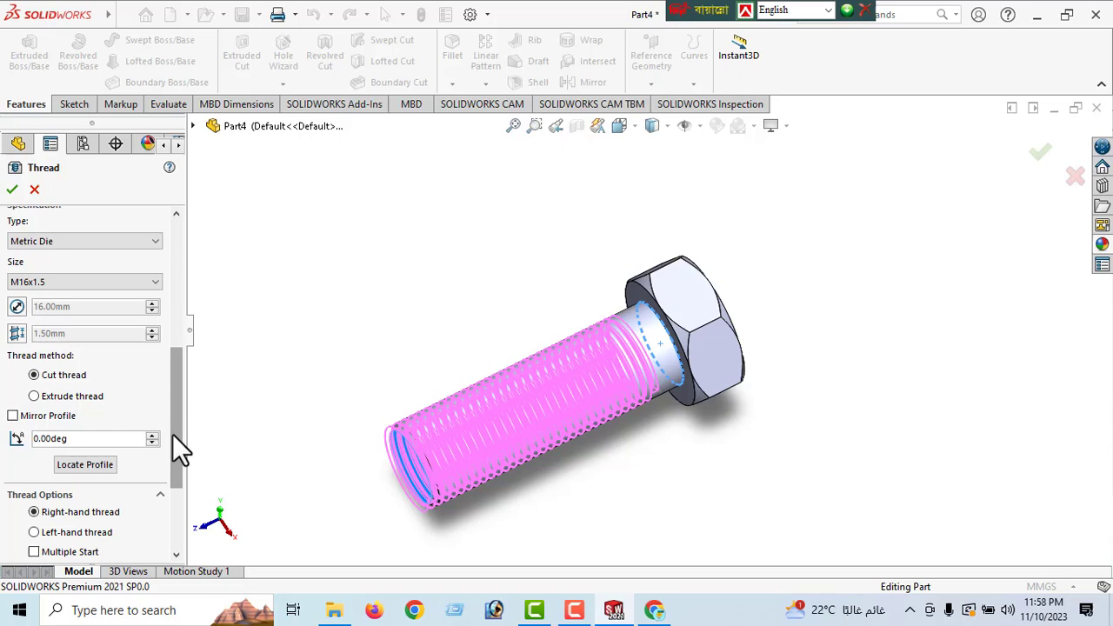
pyautogui.moveTo(174, 439); pyautogui.dragTo(203, 280)
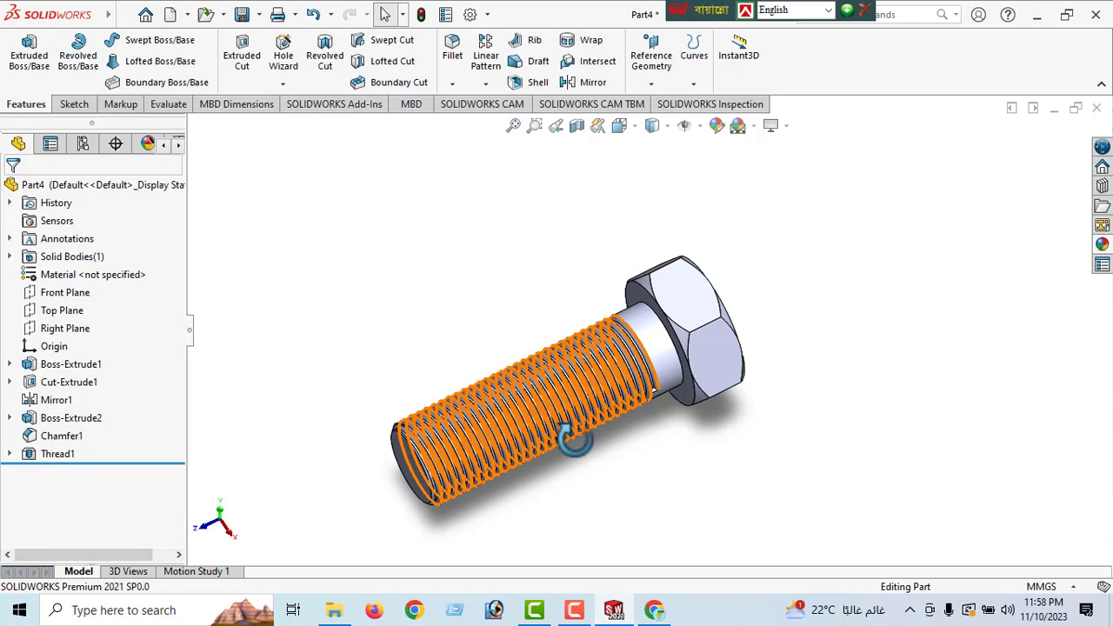
pyautogui.moveTo(574, 439)
pyautogui.mouseDown(button='middle')
pyautogui.moveTo(490, 427)
pyautogui.moveTo(513, 456)
pyautogui.mouseUp(button='middle')
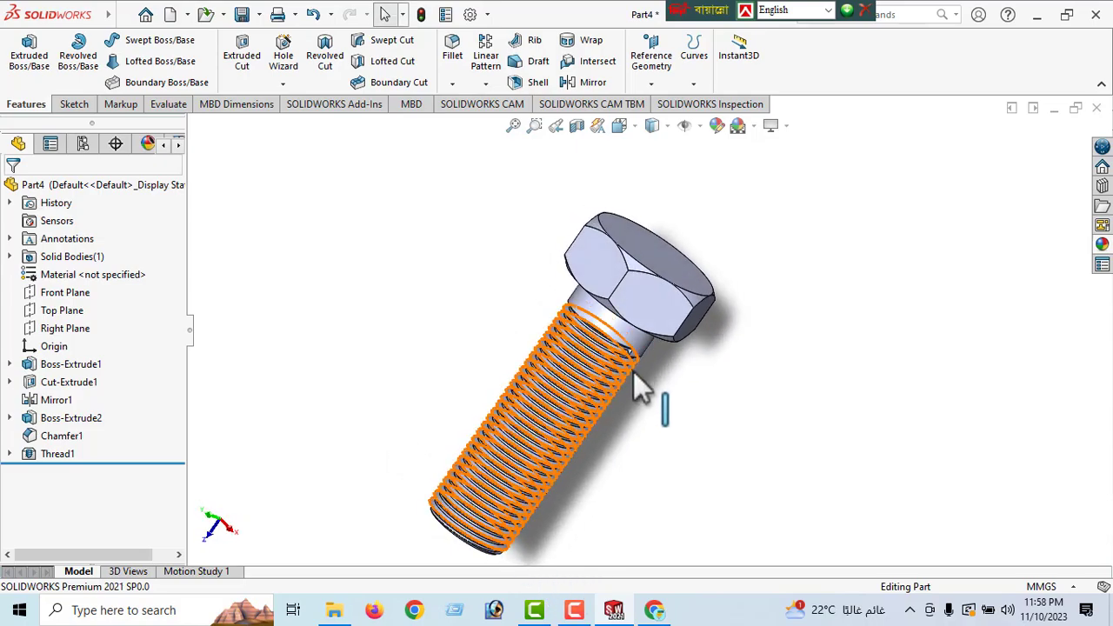
pyautogui.scroll(-2, 627, 358)
pyautogui.scroll(-3, 633, 349)
pyautogui.scroll(-3, 634, 349)
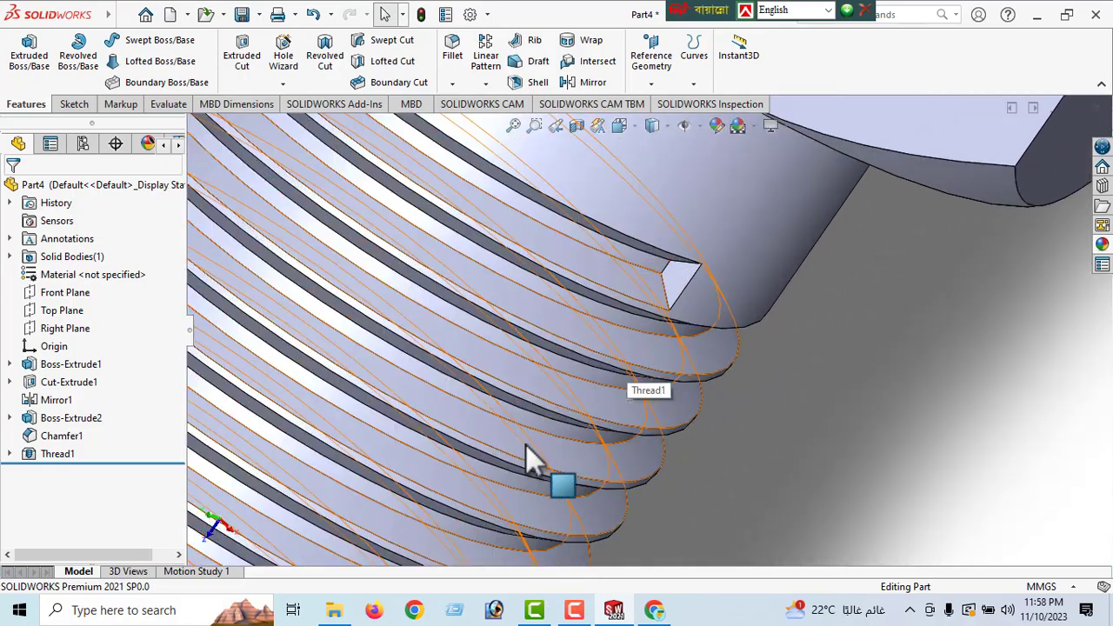
pyautogui.moveTo(641, 313)
pyautogui.mouseDown(button='middle')
pyautogui.moveTo(649, 266)
pyautogui.moveTo(621, 219)
pyautogui.mouseUp(button='middle')
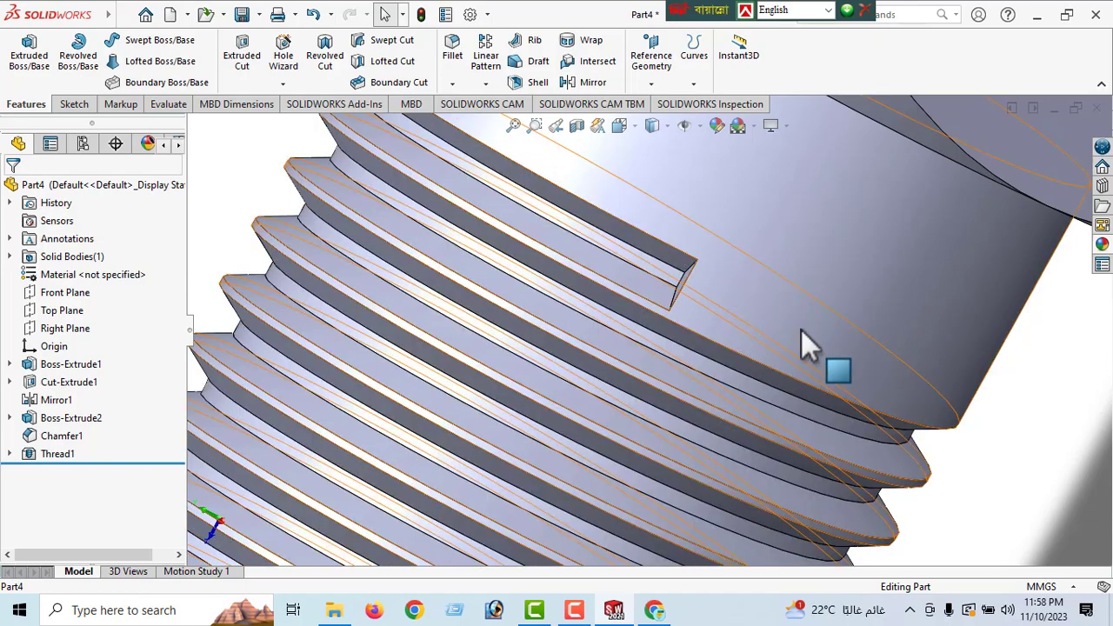
pyautogui.scroll(5, 529, 324)
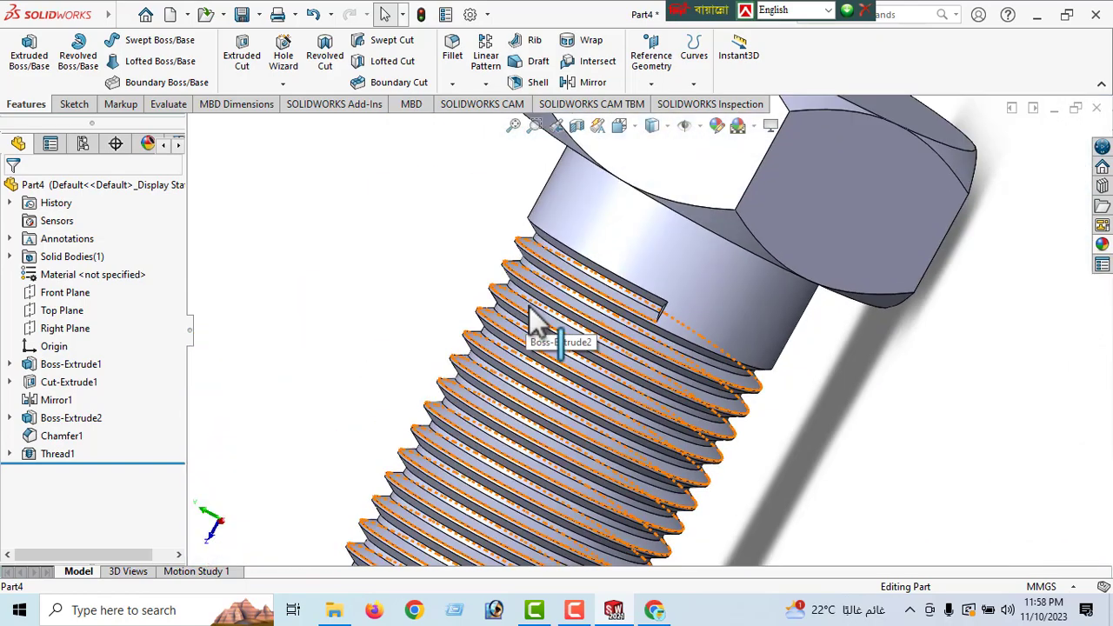
pyautogui.scroll(2, 533, 348)
pyautogui.scroll(2, 557, 418)
pyautogui.scroll(2, 569, 448)
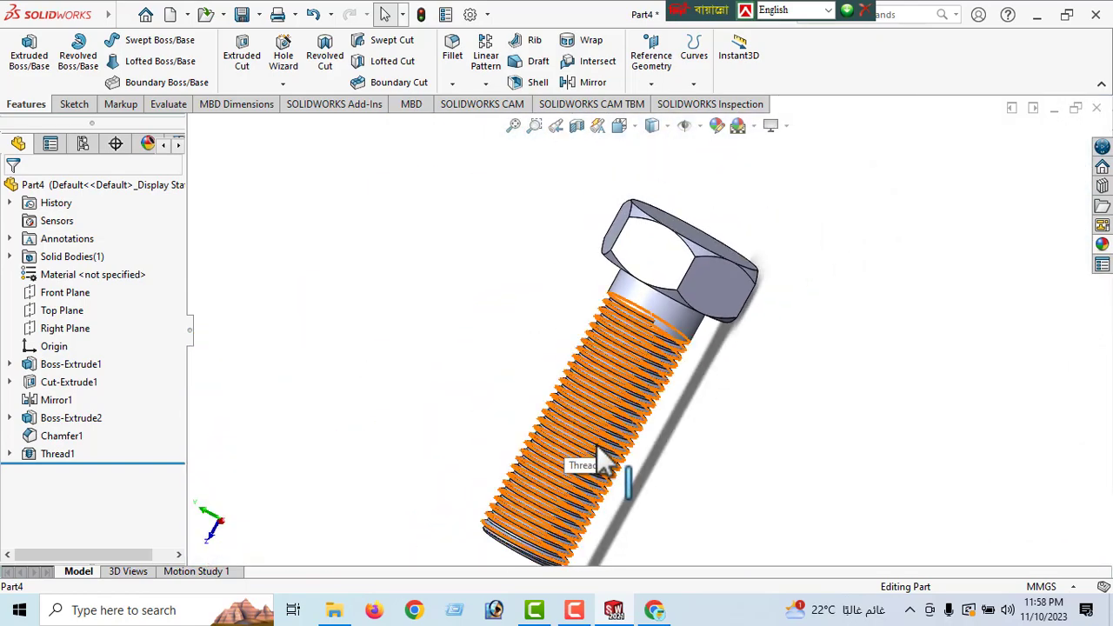
pyautogui.keyDown('ctrl'); pyautogui.moveTo(586, 462); pyautogui.dragTo(593, 335, button='middle'); pyautogui.keyUp('ctrl')
pyautogui.scroll(-1, 574, 383)
pyautogui.scroll(-3, 576, 392)
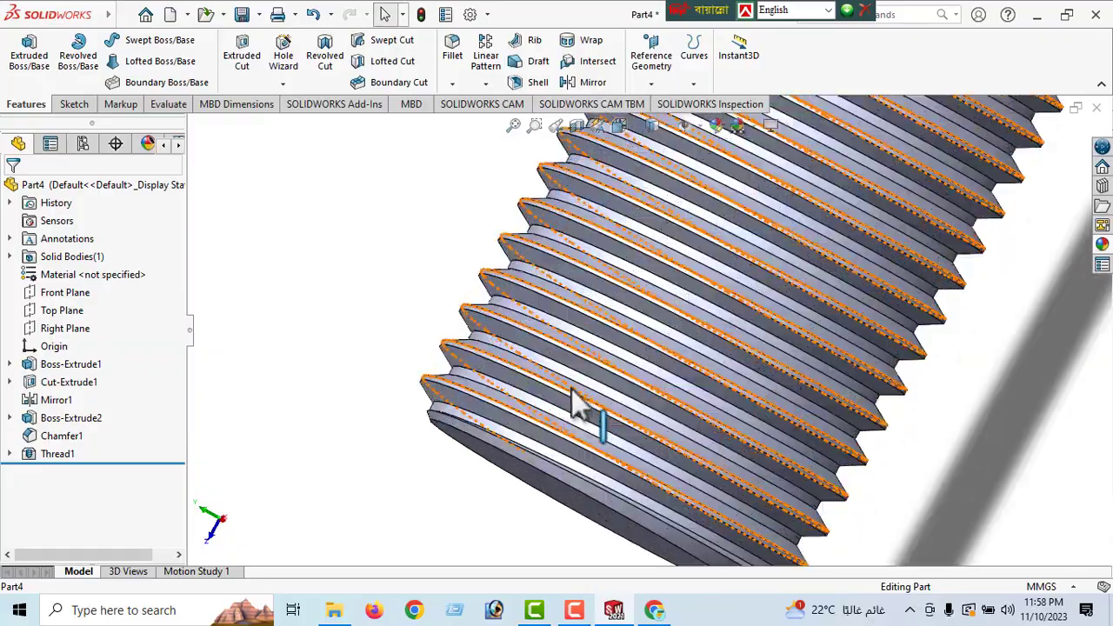
pyautogui.scroll(-2, 539, 409)
pyautogui.moveTo(526, 416)
pyautogui.mouseDown(button='middle')
pyautogui.moveTo(592, 407)
pyautogui.moveTo(597, 186)
pyautogui.moveTo(609, 410)
pyautogui.moveTo(621, 273)
pyautogui.moveTo(738, 441)
pyautogui.moveTo(738, 397)
pyautogui.moveTo(790, 440)
pyautogui.moveTo(808, 336)
pyautogui.moveTo(757, 382)
pyautogui.mouseUp(button='middle')
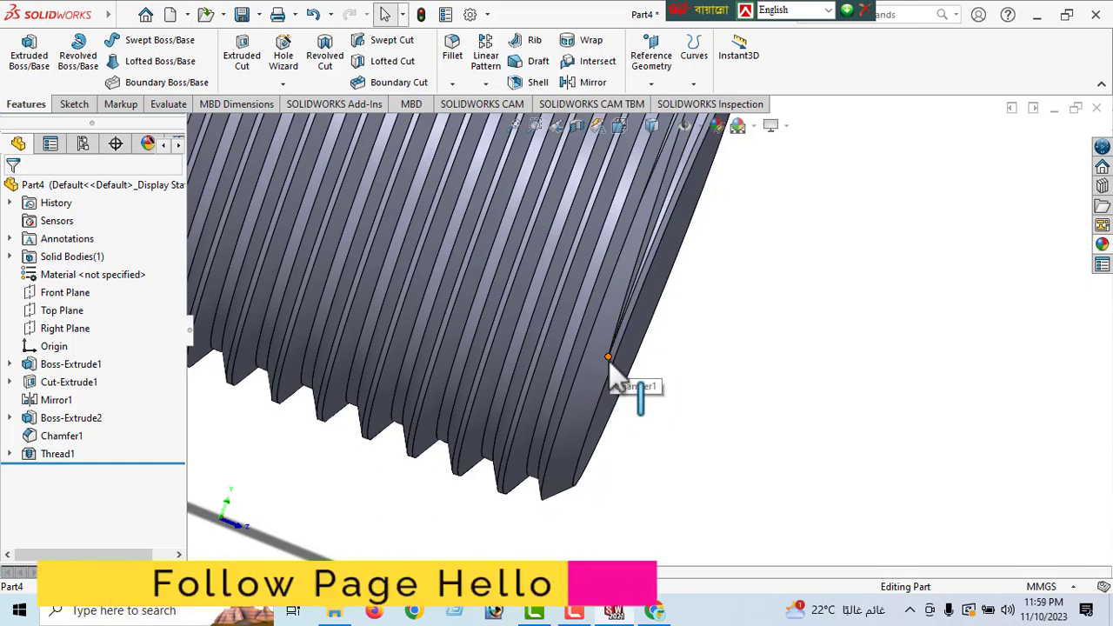
pyautogui.scroll(-2, 651, 276)
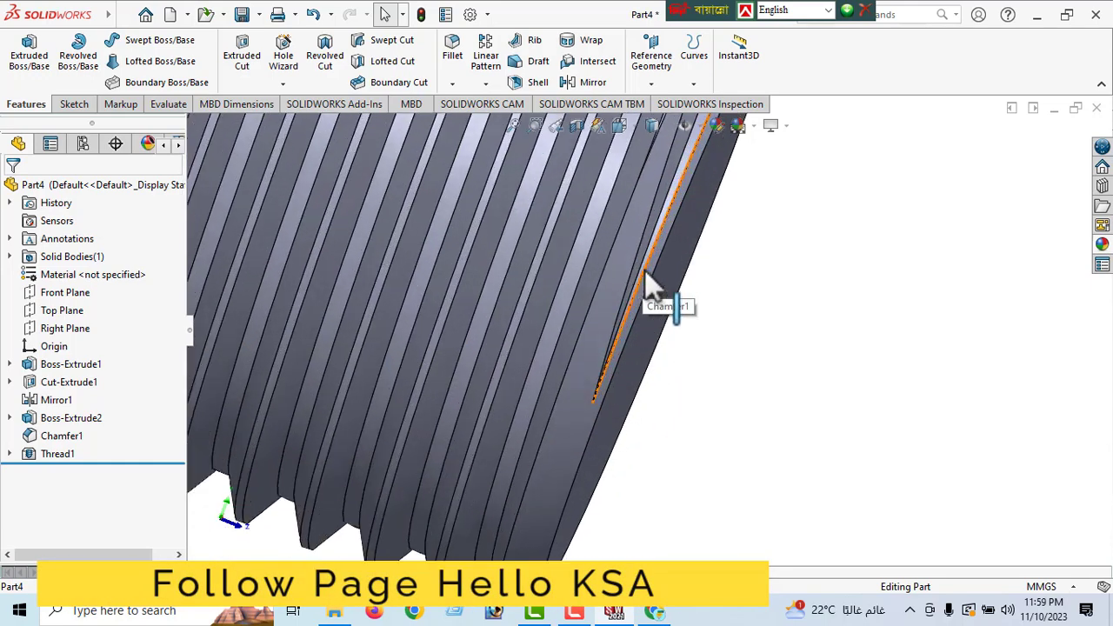
pyautogui.scroll(-2, 642, 272)
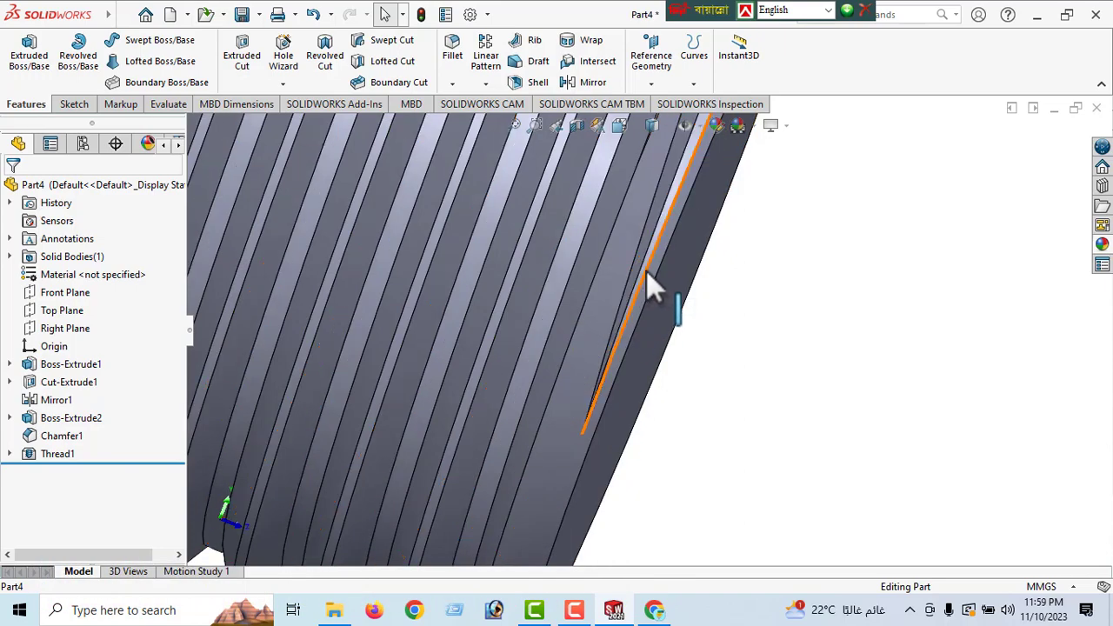
pyautogui.moveTo(644, 270)
pyautogui.mouseDown(button='middle')
pyautogui.moveTo(498, 585)
pyautogui.moveTo(556, 426)
pyautogui.moveTo(646, 284)
pyautogui.moveTo(597, 311)
pyautogui.mouseUp(button='middle')
pyautogui.scroll(1, 640, 285)
pyautogui.scroll(1, 640, 285)
pyautogui.scroll(3, 641, 296)
pyautogui.scroll(-2, 574, 348)
pyautogui.moveTo(542, 373)
pyautogui.mouseDown(button='middle')
pyautogui.moveTo(716, 365)
pyautogui.moveTo(597, 336)
pyautogui.moveTo(530, 291)
pyautogui.moveTo(525, 266)
pyautogui.mouseUp(button='middle')
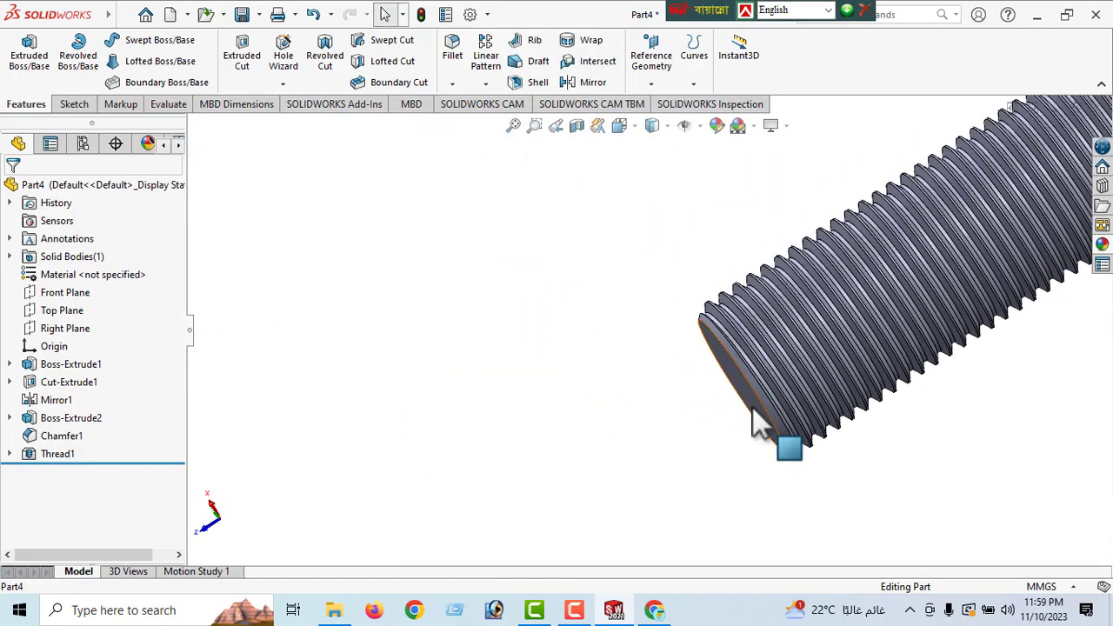
pyautogui.moveTo(737, 414)
pyautogui.mouseDown(button='middle')
pyautogui.moveTo(360, 497)
pyautogui.moveTo(547, 452)
pyautogui.moveTo(654, 398)
pyautogui.moveTo(783, 514)
pyautogui.moveTo(734, 495)
pyautogui.mouseUp(button='middle')
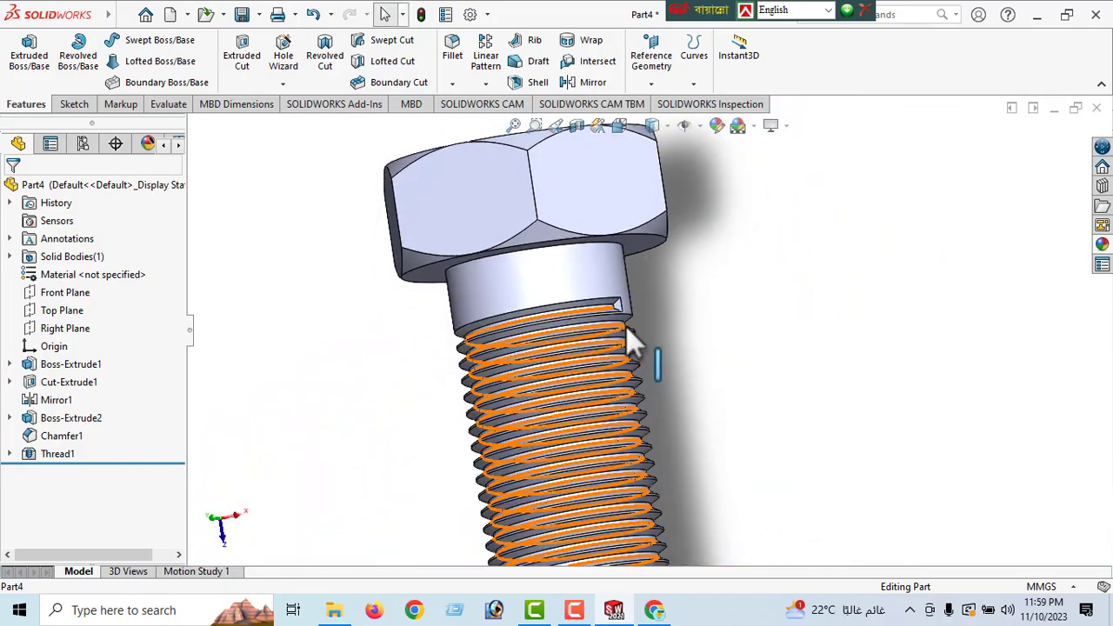
pyautogui.scroll(-3, 628, 324)
pyautogui.scroll(-3, 631, 333)
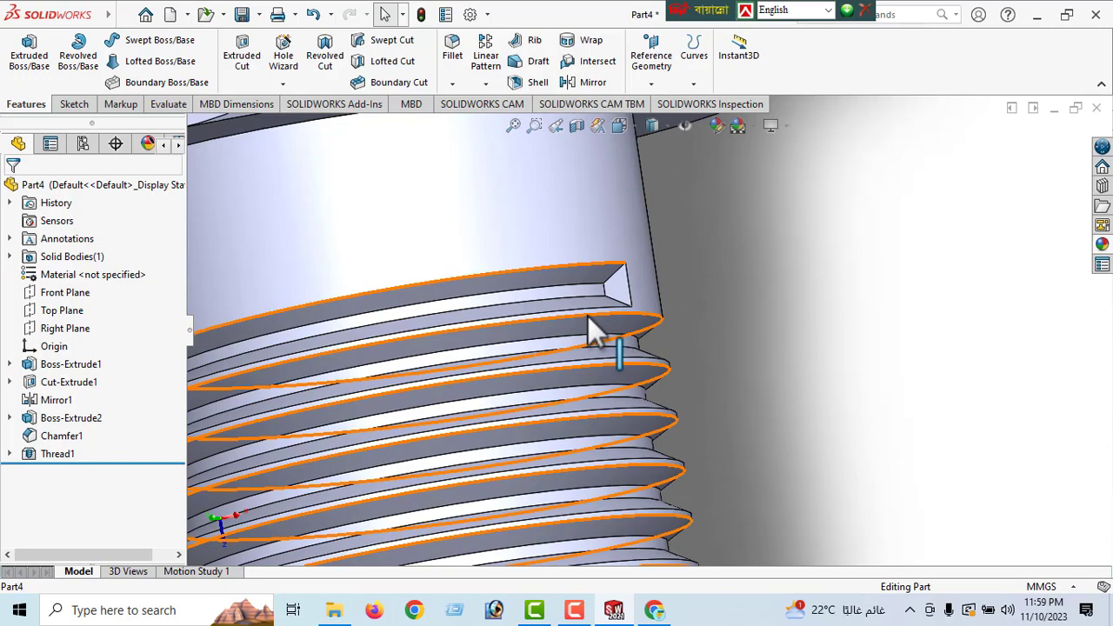
# Start a new sketch on the triangular thread-end face
pyautogui.click(622, 281)
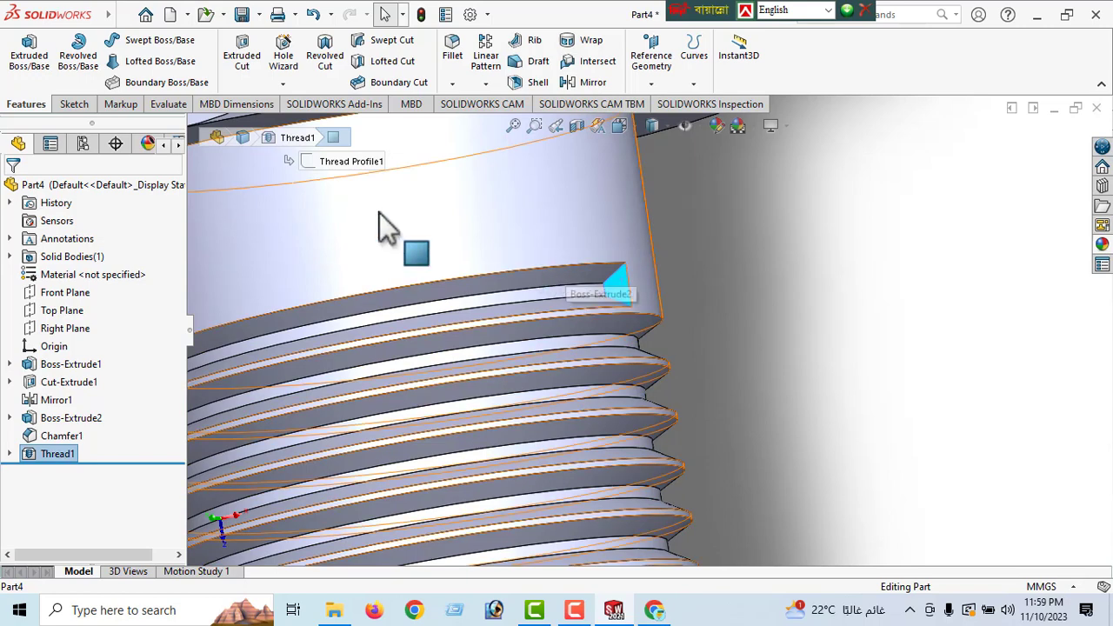
pyautogui.click(73, 106)
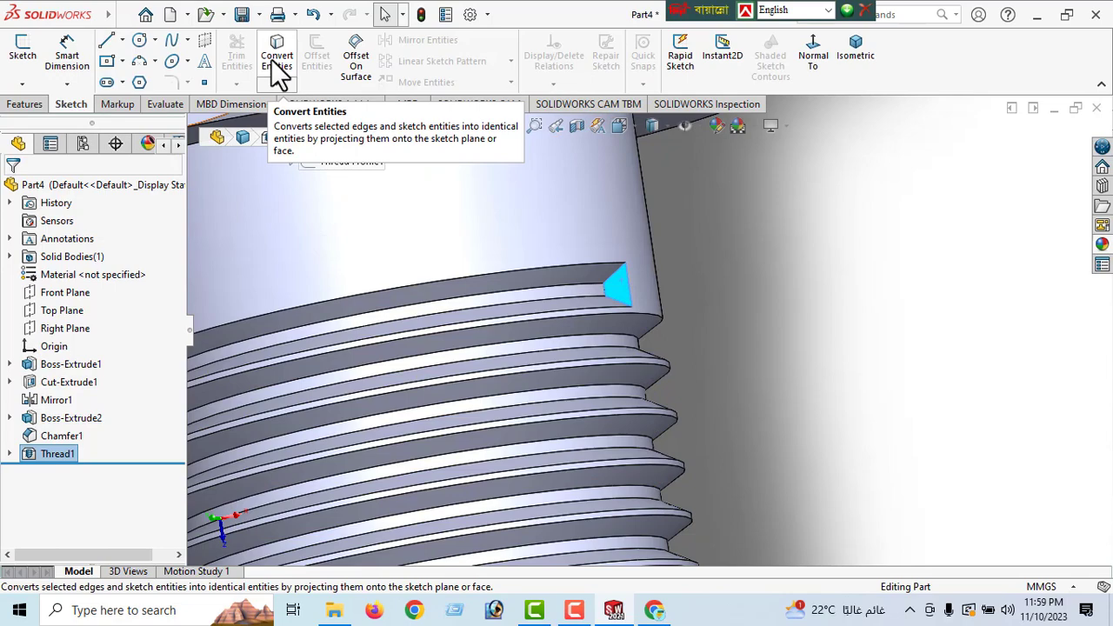
pyautogui.click(24, 107)
pyautogui.click(68, 104)
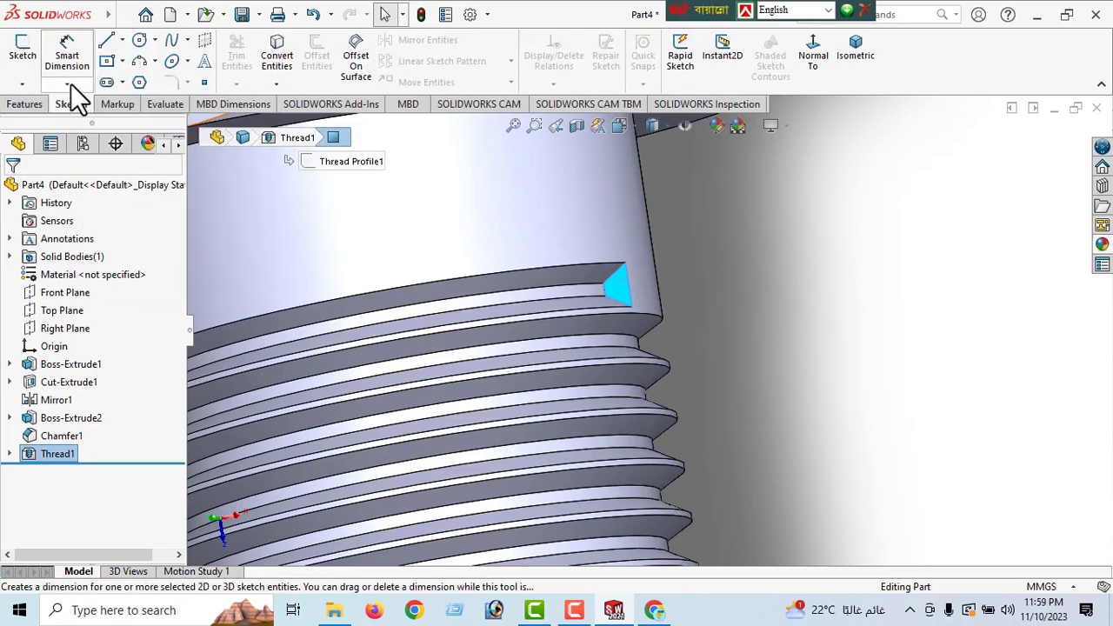
pyautogui.click(25, 70)
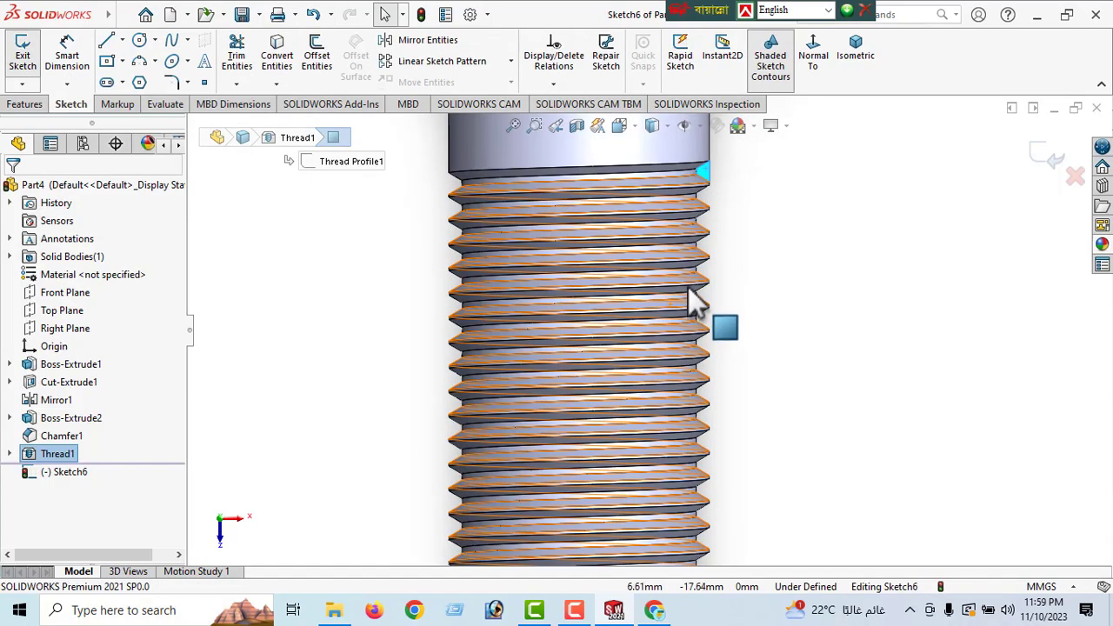
pyautogui.scroll(-2, 696, 305)
pyautogui.scroll(-2, 600, 426)
pyautogui.scroll(-1, 596, 470)
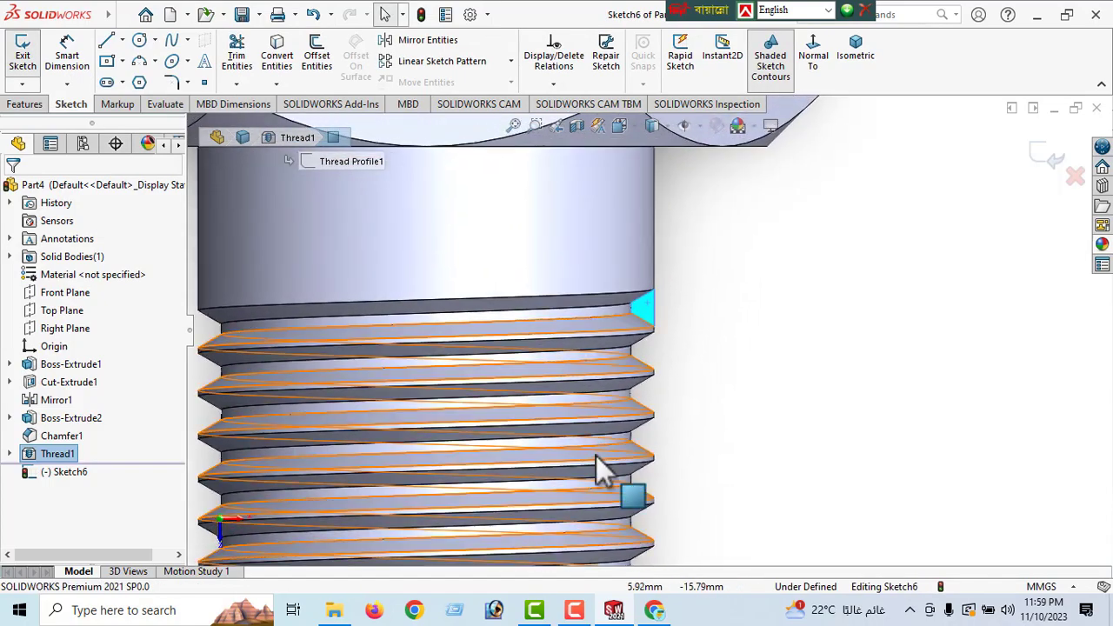
# Convert the triangular thread profile edges into sketch entities, giving a fully defined Sketch6
pyautogui.click(279, 59)
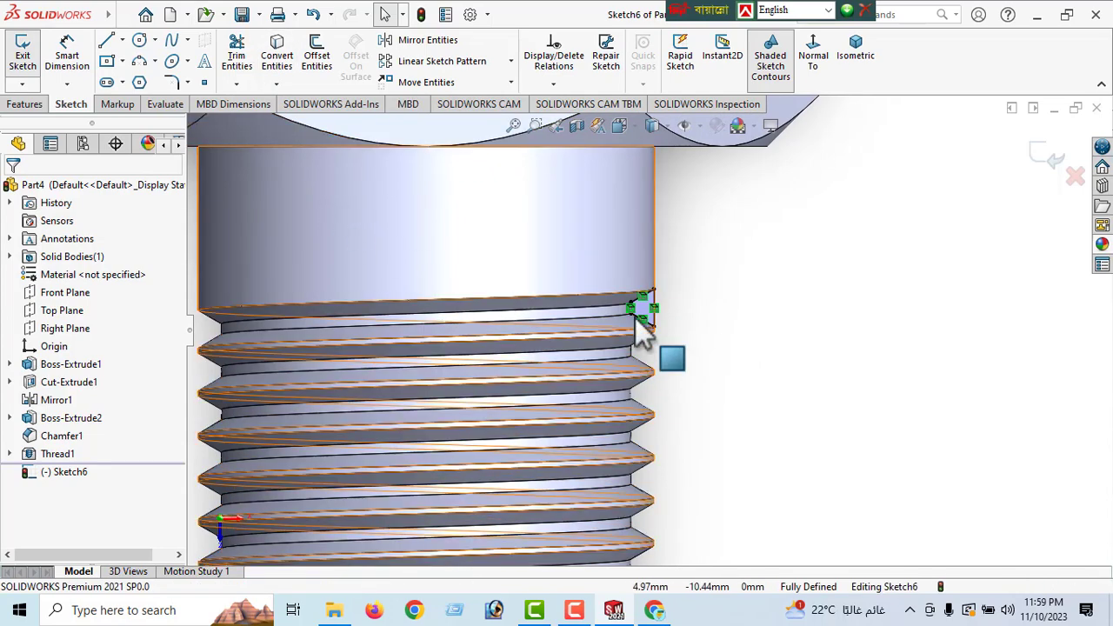
pyautogui.scroll(-3, 661, 335)
pyautogui.scroll(-1, 670, 348)
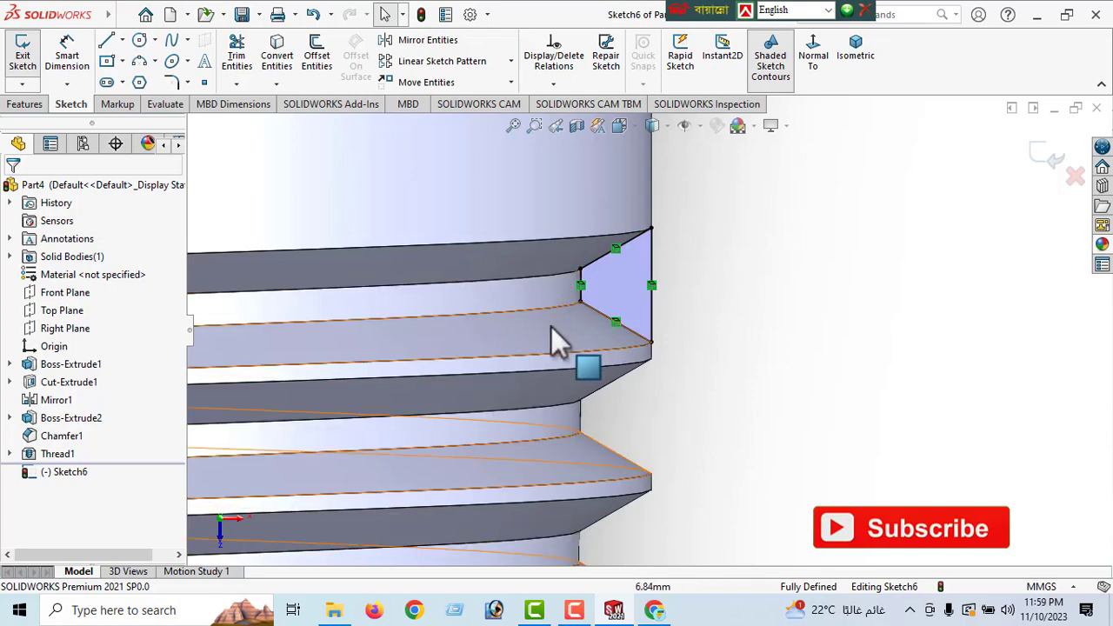
pyautogui.scroll(-1, 506, 358)
pyautogui.scroll(2, 507, 355)
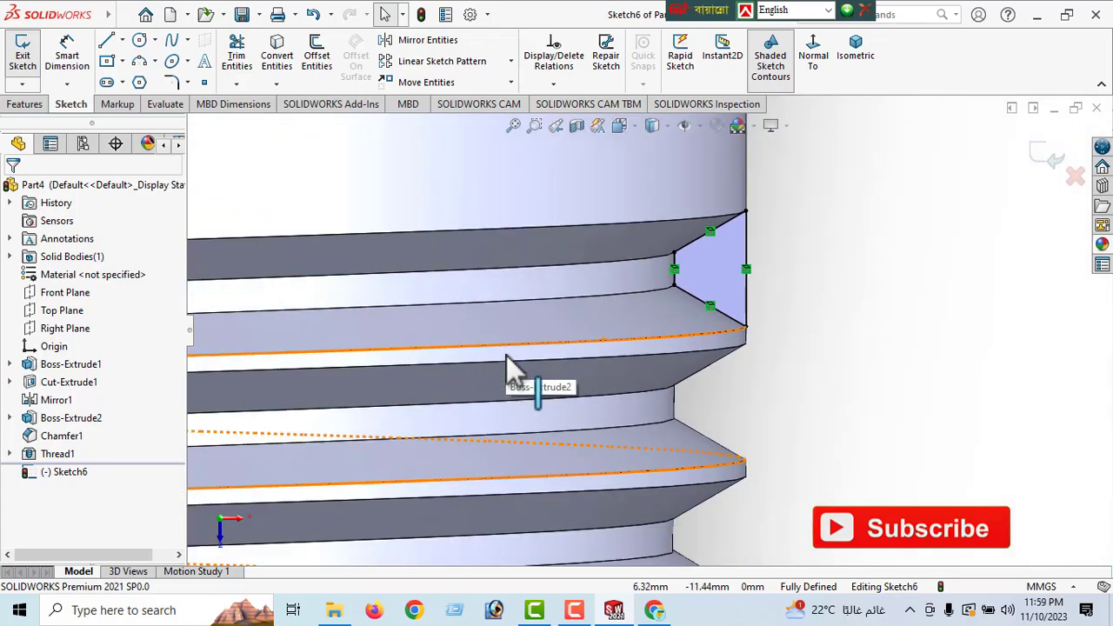
pyautogui.scroll(1, 508, 352)
pyautogui.scroll(3, 508, 356)
pyautogui.moveTo(522, 348); pyautogui.dragTo(497, 348, button='middle')
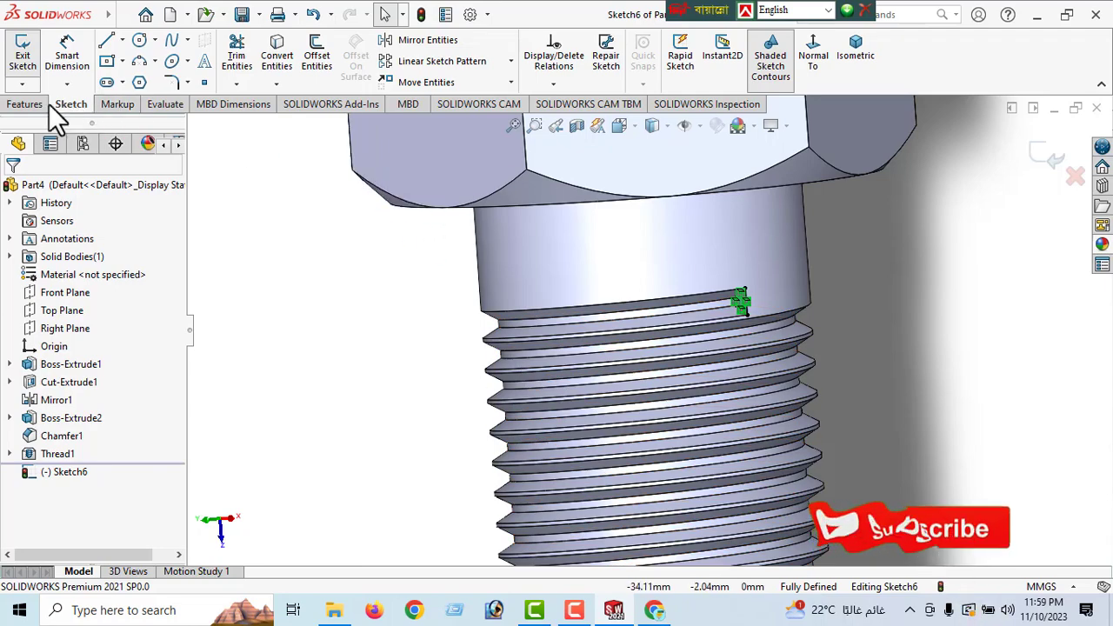
pyautogui.click(26, 106)
# Cut the thread-profile sketch blind 50.00 mm to create Cut-Extrude2
pyautogui.click(242, 56)
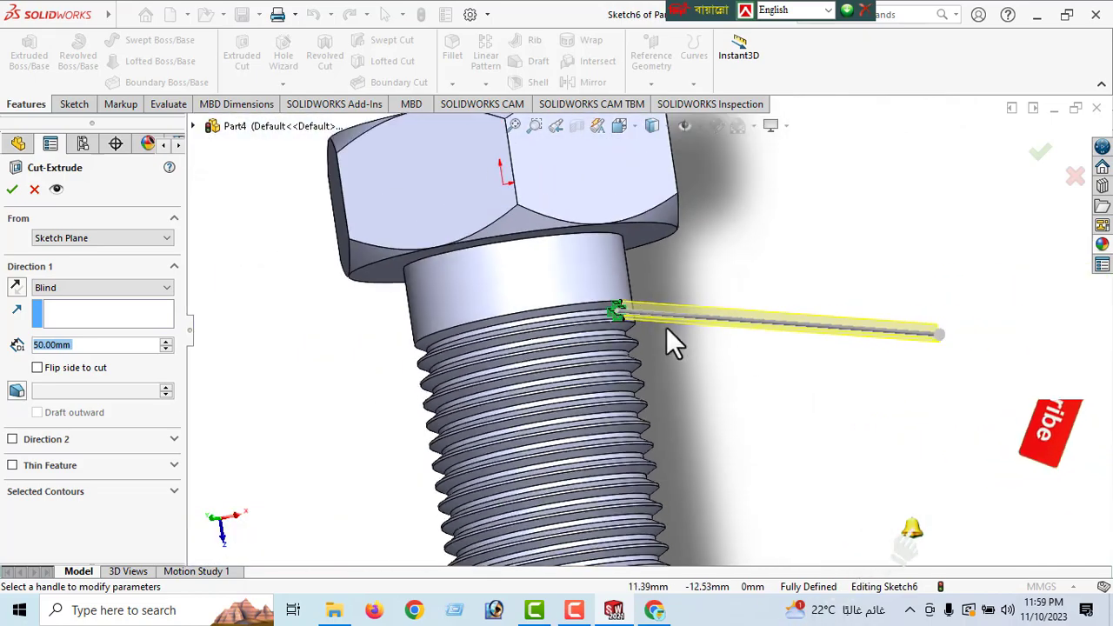
pyautogui.moveTo(666, 327)
pyautogui.mouseDown(button='middle')
pyautogui.moveTo(528, 334)
pyautogui.moveTo(629, 316)
pyautogui.mouseUp(button='middle')
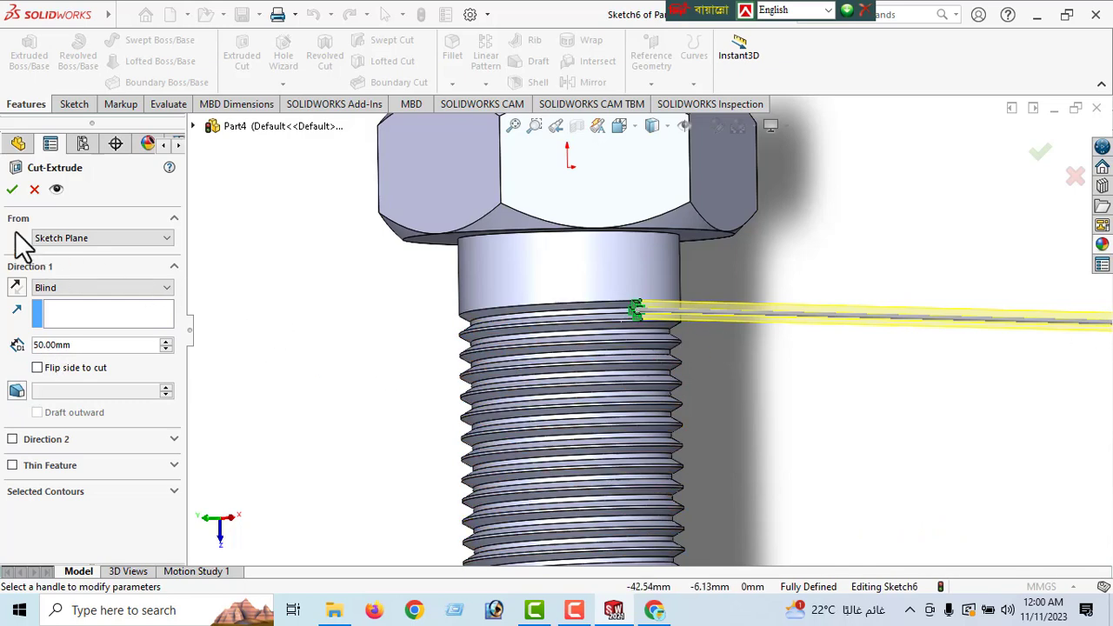
pyautogui.click(12, 189)
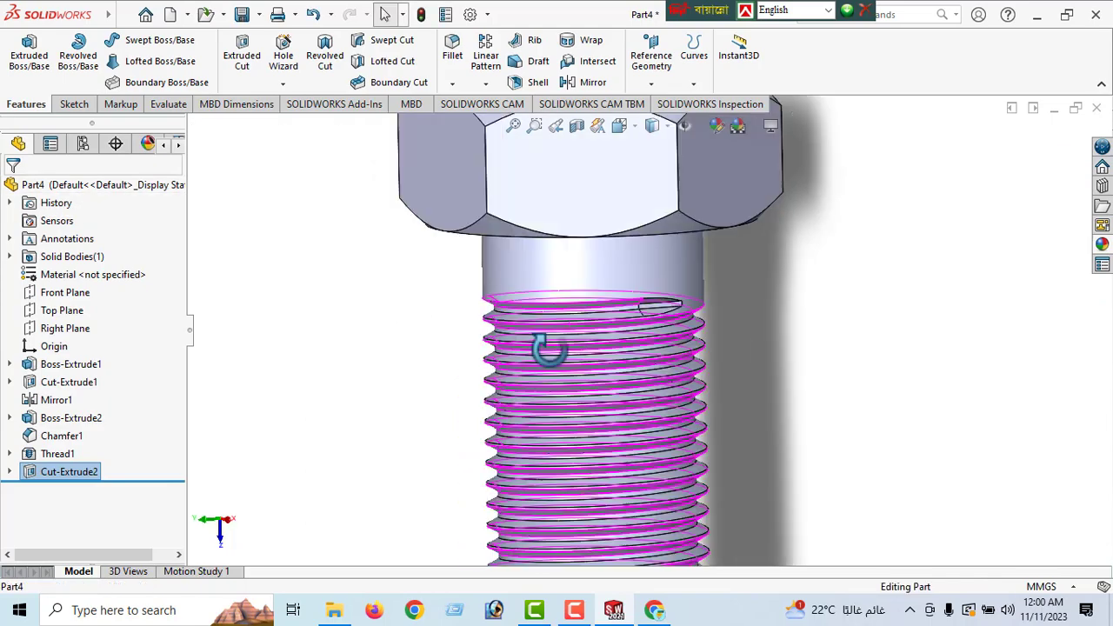
pyautogui.moveTo(547, 348); pyautogui.dragTo(509, 293, button='middle')
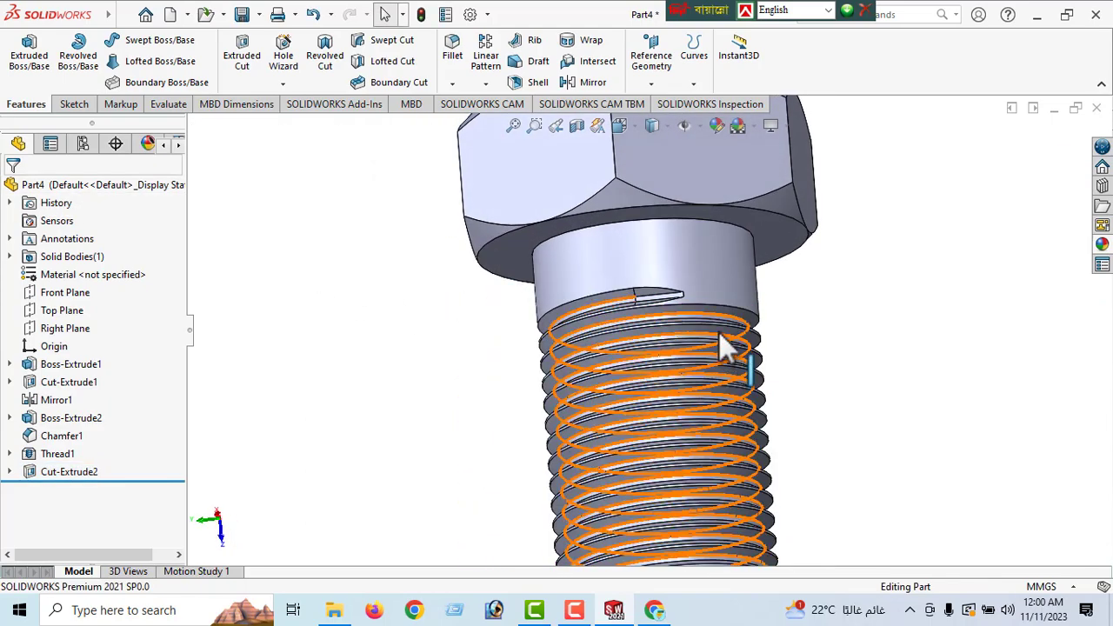
pyautogui.scroll(3, 696, 322)
pyautogui.scroll(-3, 659, 294)
pyautogui.scroll(-3, 659, 294)
pyautogui.moveTo(637, 437); pyautogui.dragTo(618, 505, button='middle')
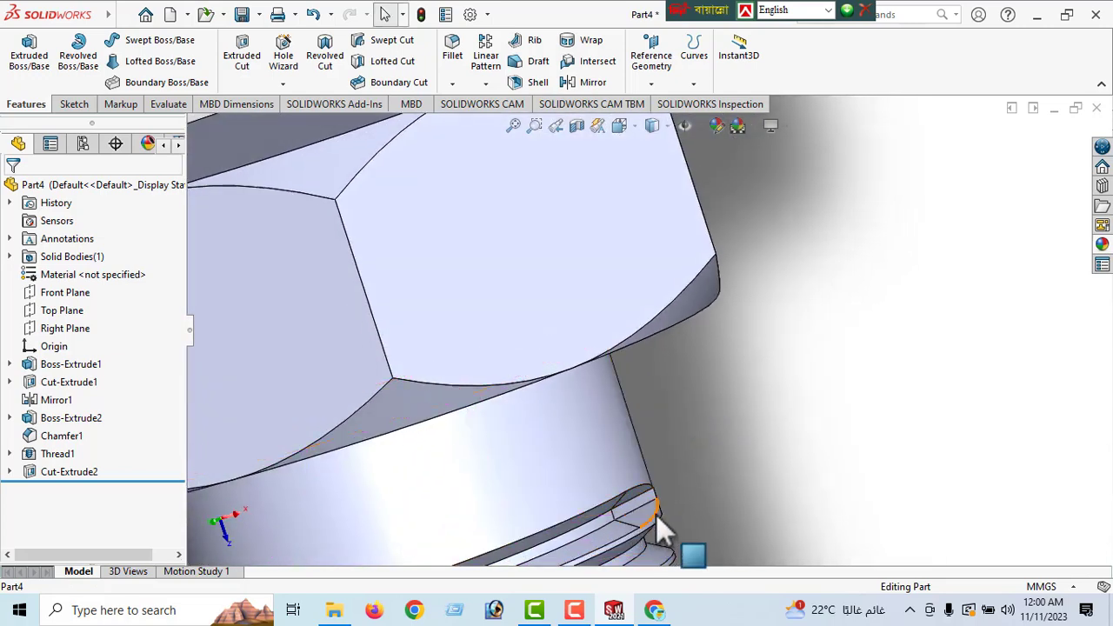
pyautogui.moveTo(636, 505); pyautogui.dragTo(594, 521, button='middle')
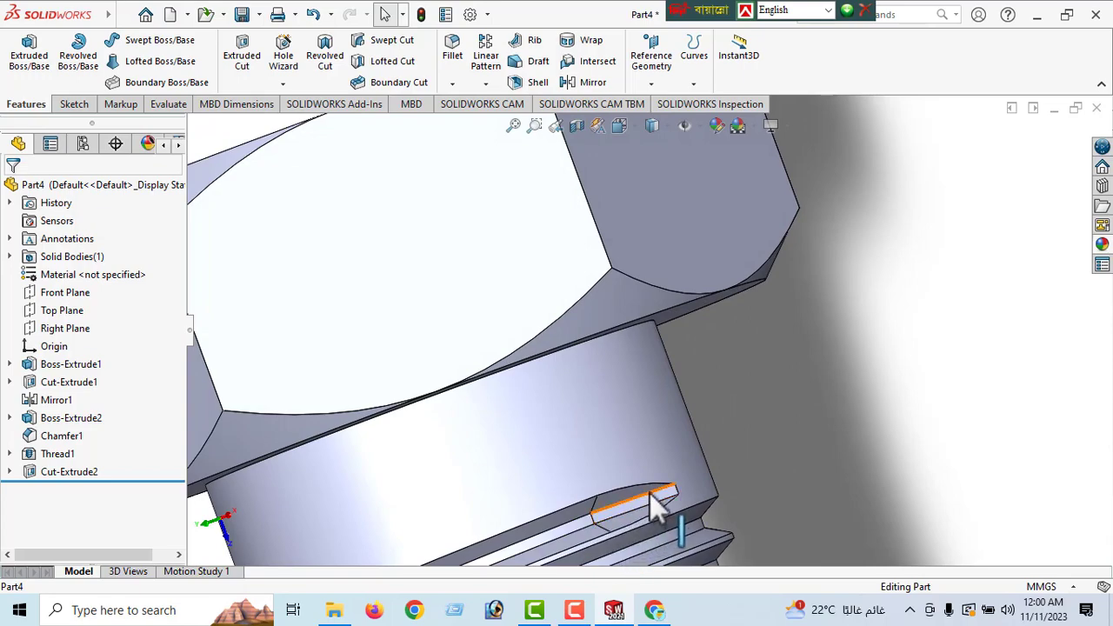
pyautogui.scroll(3, 560, 421)
pyautogui.scroll(3, 561, 421)
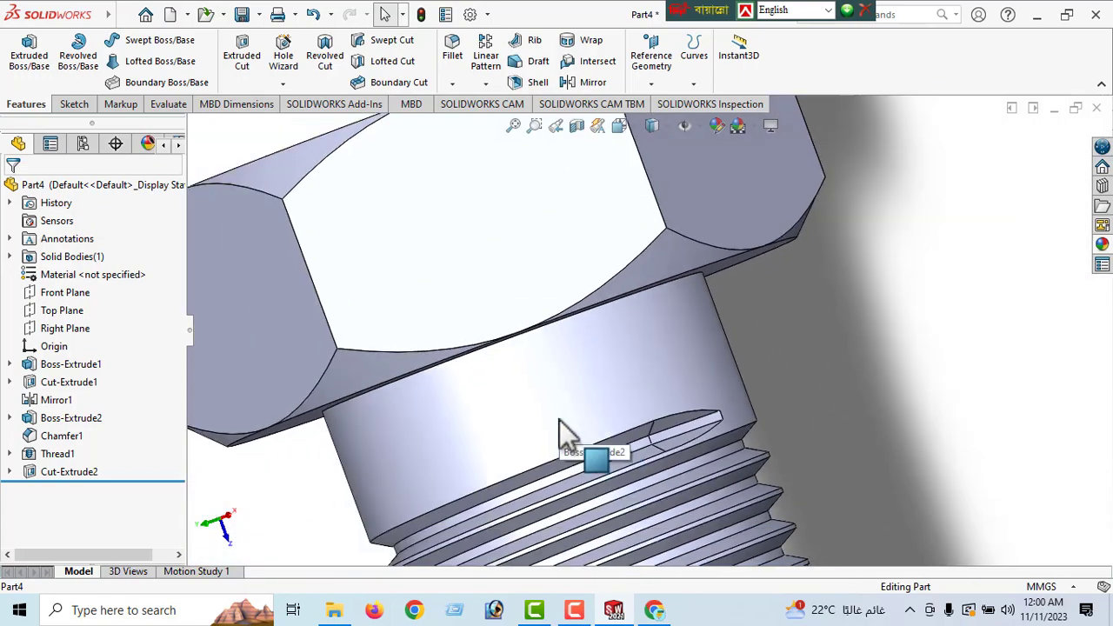
pyautogui.scroll(3, 566, 423)
pyautogui.moveTo(519, 372); pyautogui.dragTo(356, 301, button='middle')
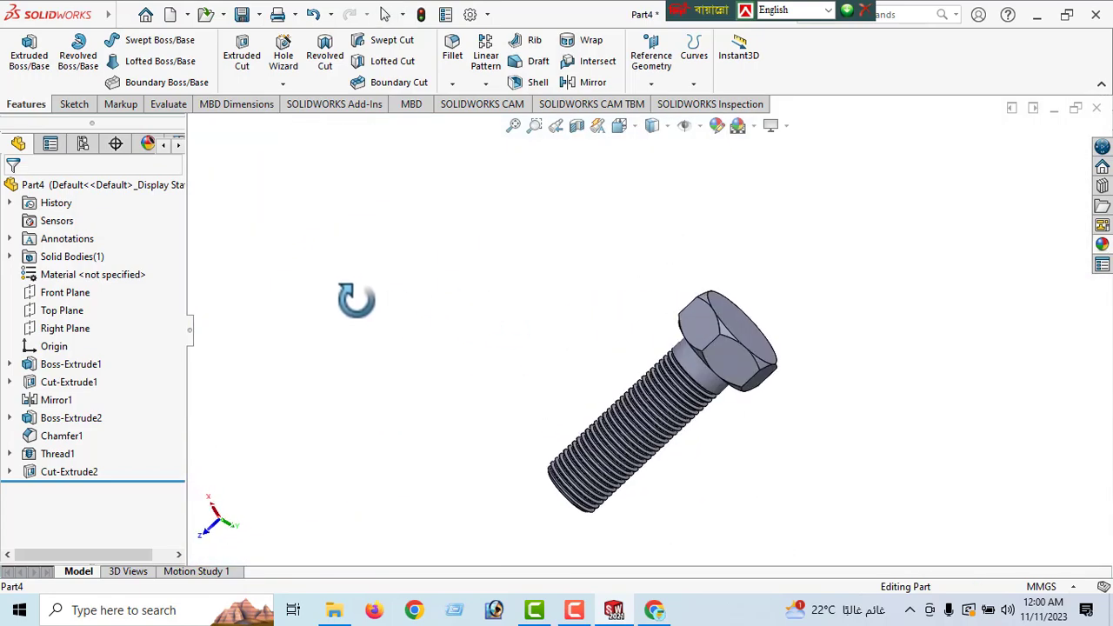
pyautogui.scroll(-2, 643, 400)
pyautogui.scroll(-3, 644, 396)
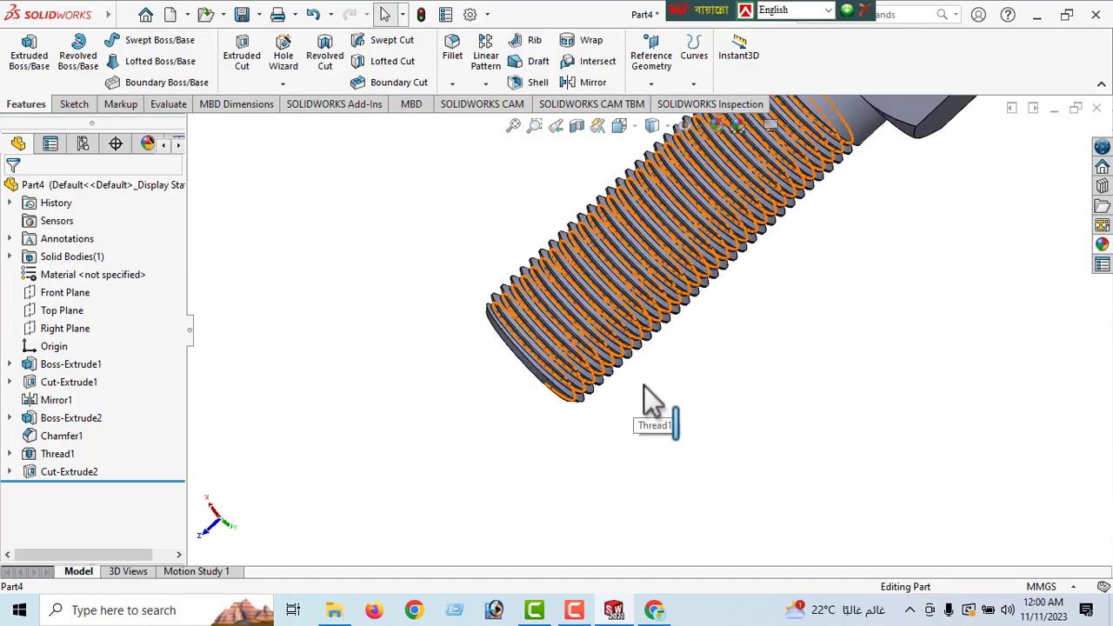
pyautogui.keyDown('ctrl'); pyautogui.moveTo(644, 384); pyautogui.dragTo(604, 489, button='middle'); pyautogui.keyUp('ctrl')
pyautogui.moveTo(556, 532); pyautogui.dragTo(574, 352, button='middle')
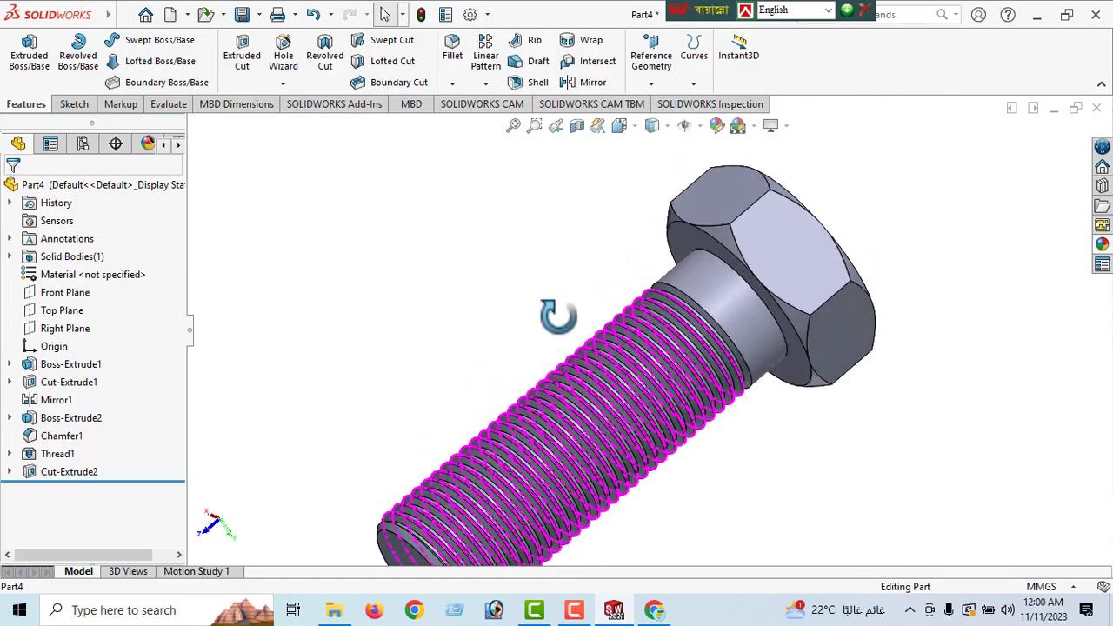
pyautogui.moveTo(786, 451); pyautogui.dragTo(749, 532, button='middle')
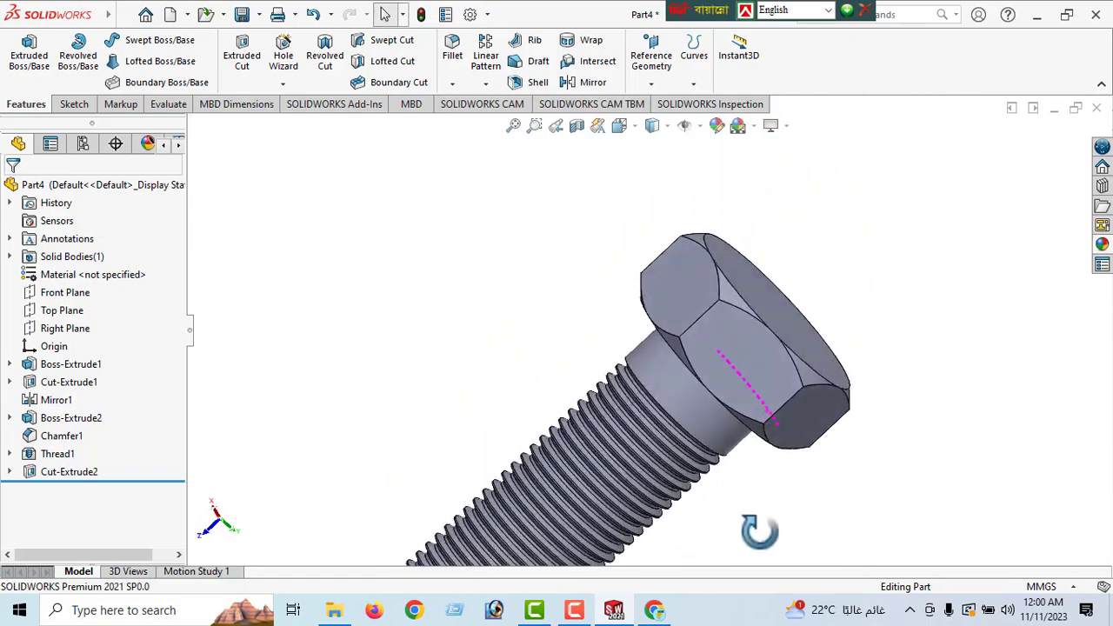
pyautogui.moveTo(683, 501)
pyautogui.mouseDown(button='middle')
pyautogui.moveTo(736, 360)
pyautogui.moveTo(770, 335)
pyautogui.mouseUp(button='middle')
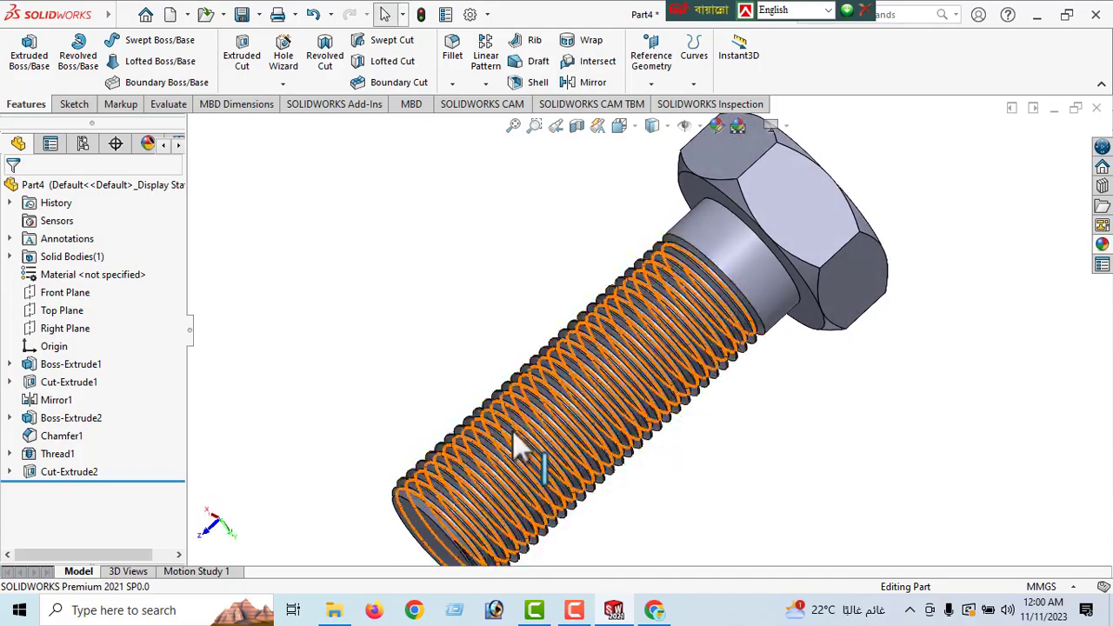
# Section the bolt along the Top Plane and orbit and zoom to inspect the thread teeth
pyautogui.click(575, 127)
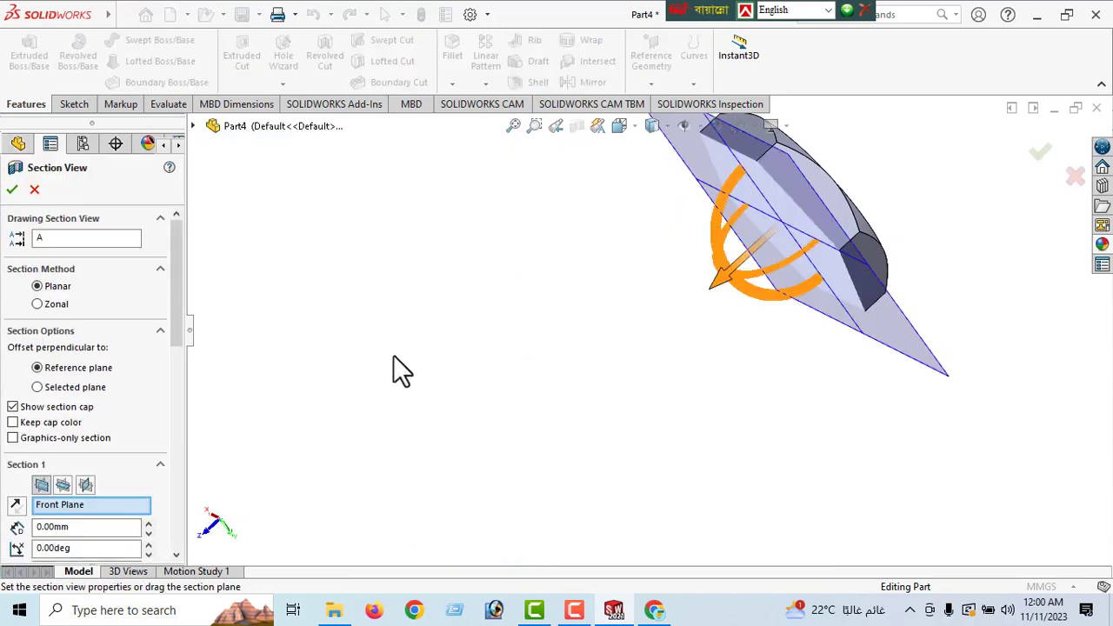
pyautogui.click(62, 486)
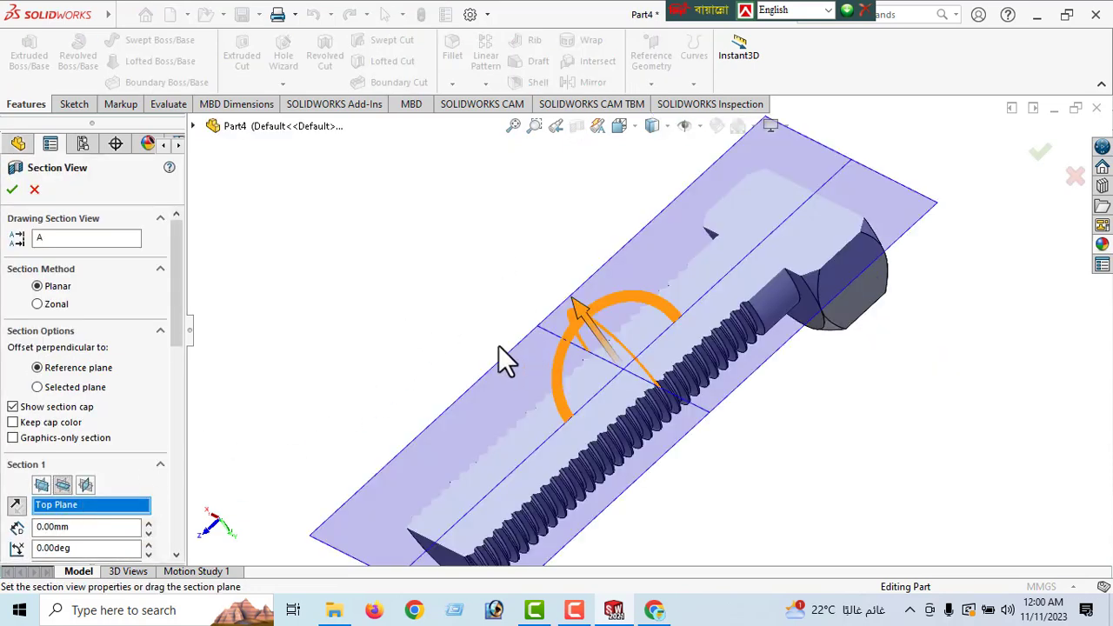
pyautogui.click(12, 189)
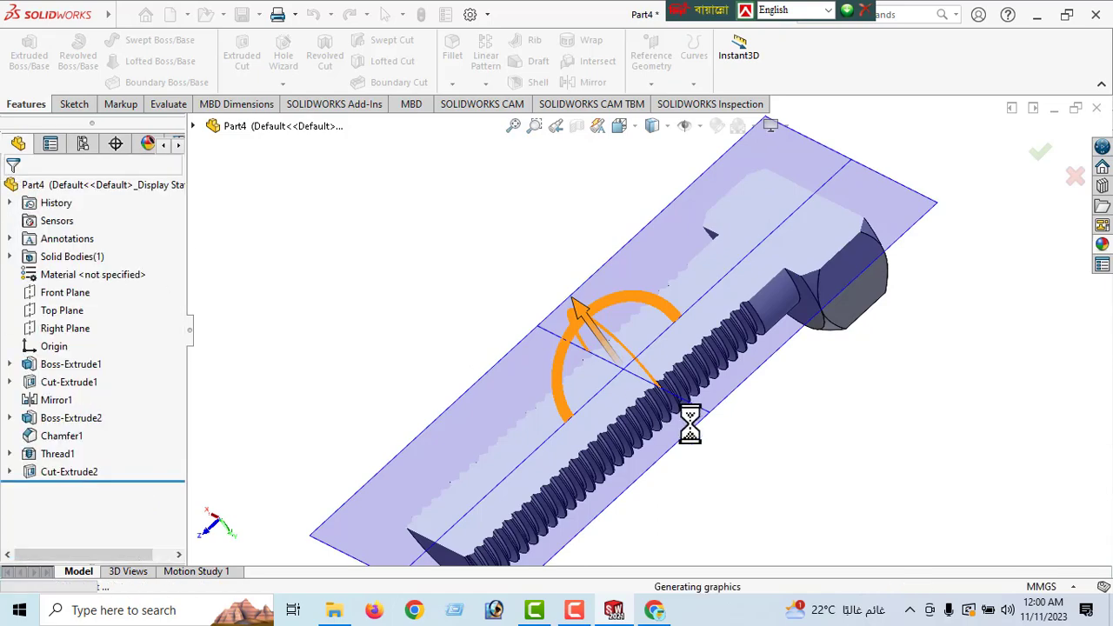
pyautogui.moveTo(753, 409); pyautogui.dragTo(658, 206, button='middle')
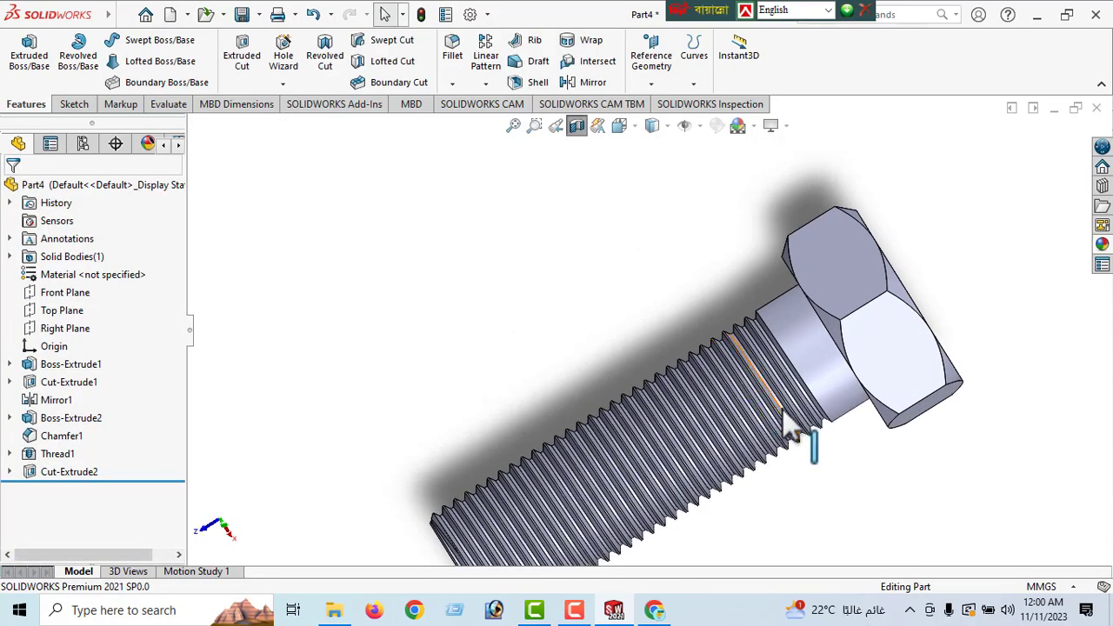
pyautogui.moveTo(809, 444)
pyautogui.mouseDown(button='middle')
pyautogui.moveTo(848, 102)
pyautogui.moveTo(870, 304)
pyautogui.moveTo(902, 443)
pyautogui.moveTo(967, 522)
pyautogui.moveTo(754, 492)
pyautogui.moveTo(734, 569)
pyautogui.moveTo(566, 473)
pyautogui.moveTo(654, 546)
pyautogui.moveTo(634, 582)
pyautogui.moveTo(560, 565)
pyautogui.mouseUp(button='middle')
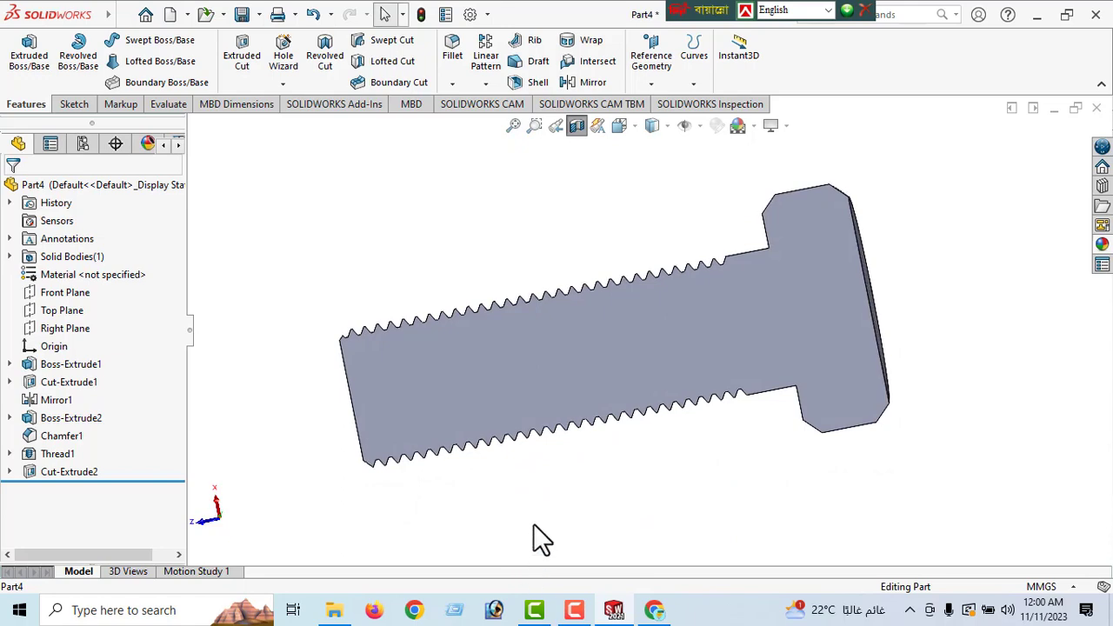
pyautogui.scroll(-4, 609, 405)
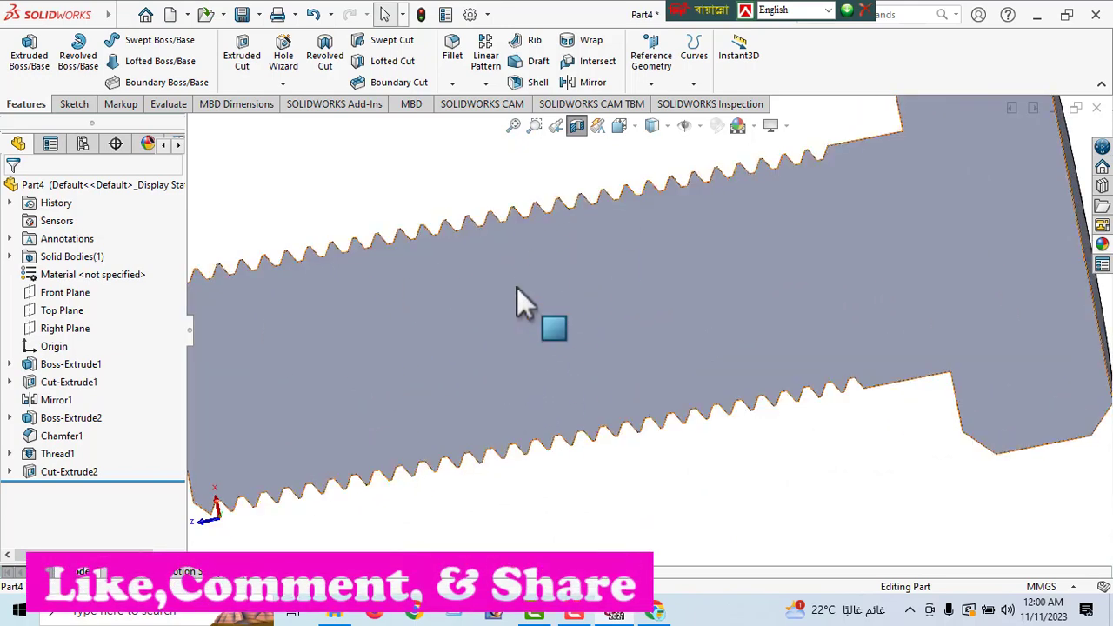
pyautogui.scroll(2, 527, 391)
pyautogui.scroll(2, 524, 466)
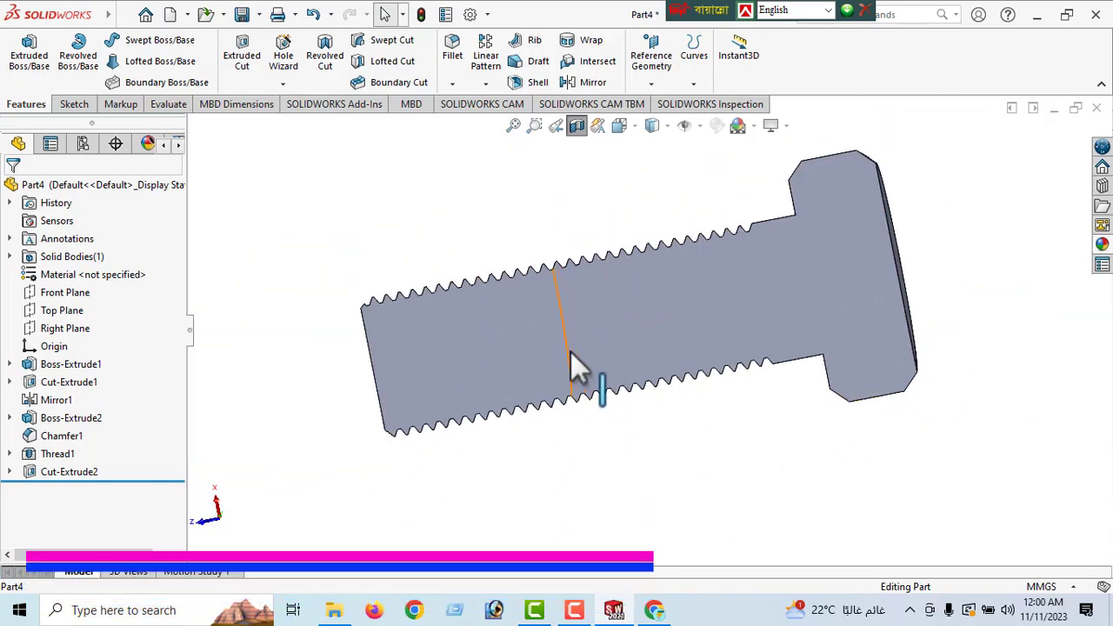
# Apply satin finish bronze to the whole bolt and turn off the section view
pyautogui.click(1101, 248)
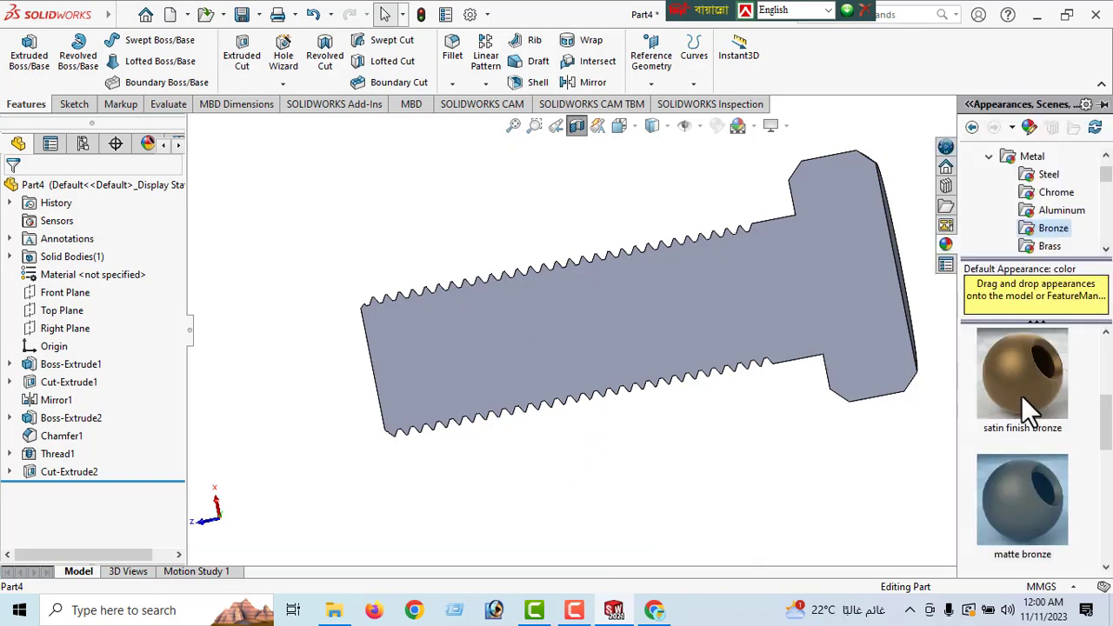
pyautogui.doubleClick(1027, 373)
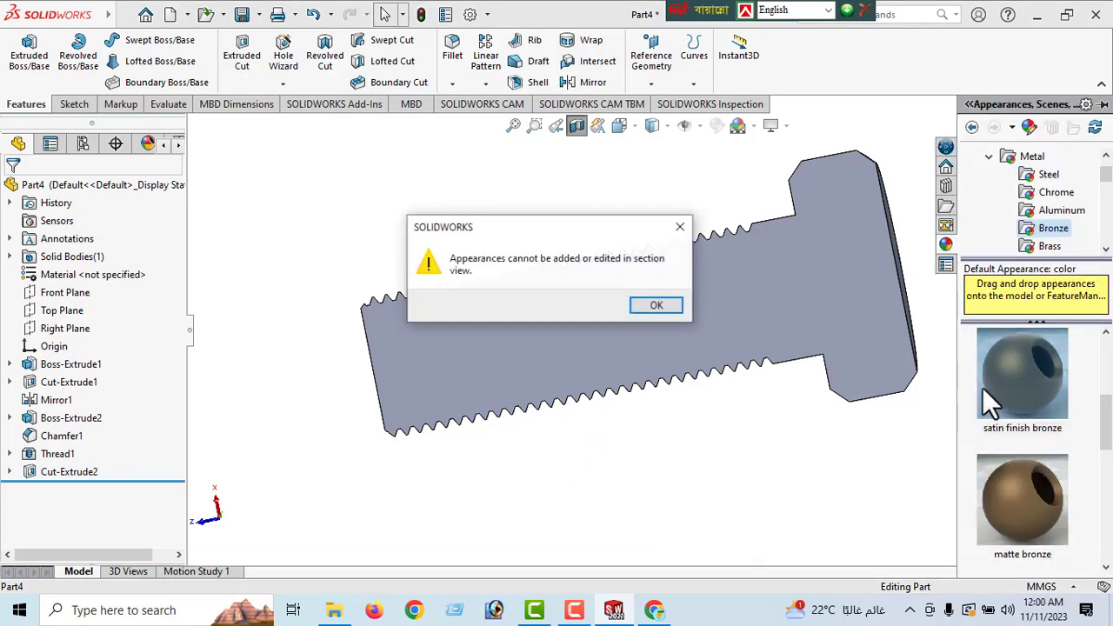
pyautogui.click(661, 306)
pyautogui.click(576, 127)
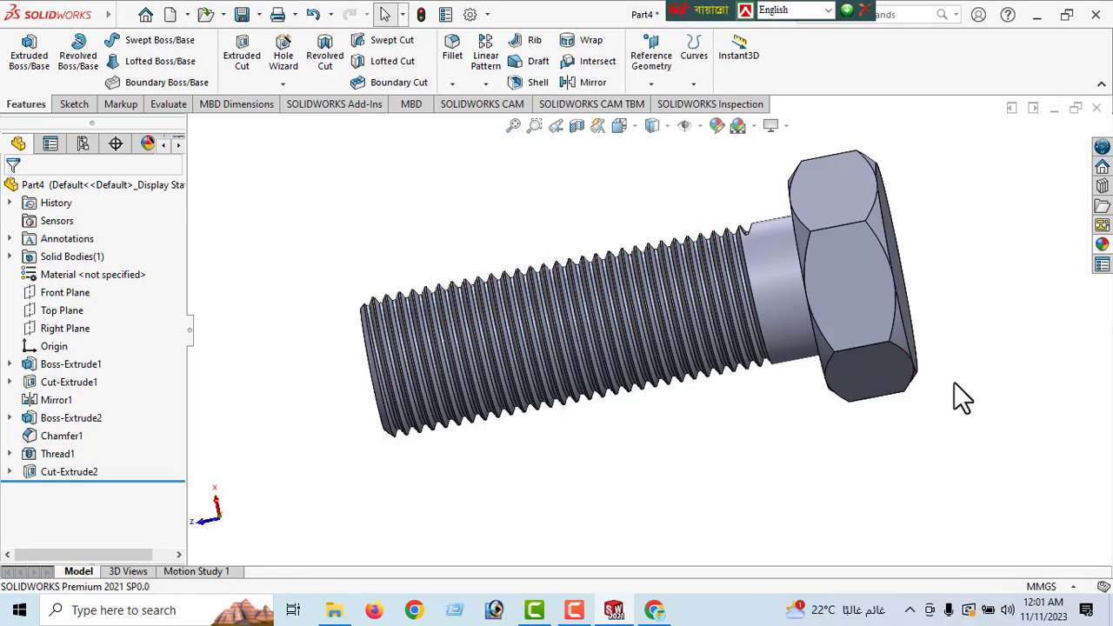
pyautogui.click(1098, 251)
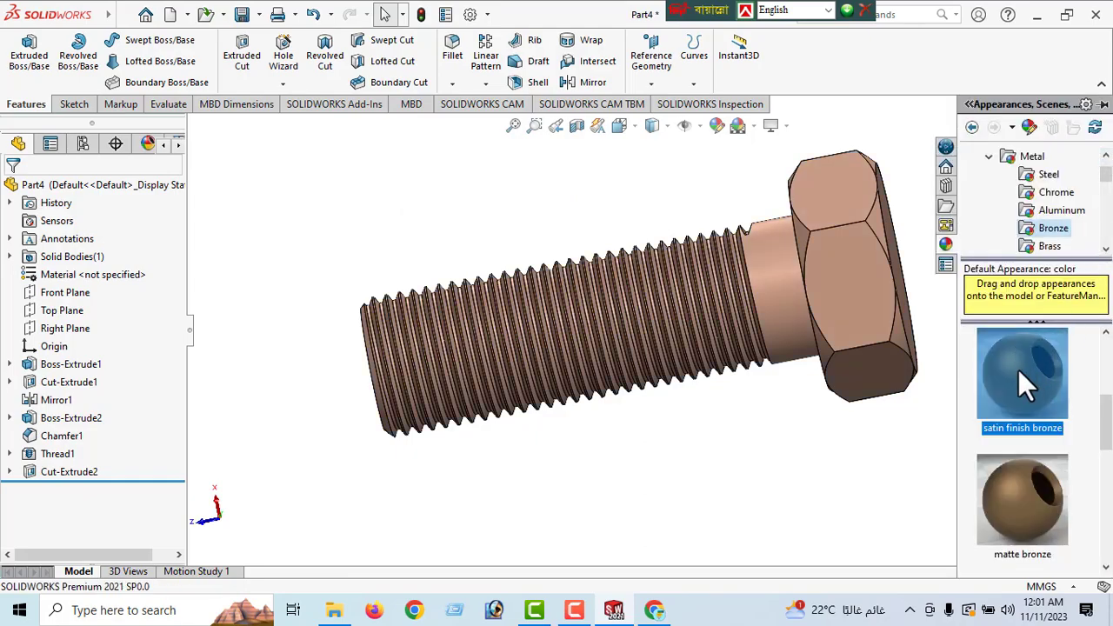
pyautogui.moveTo(636, 339)
pyautogui.mouseDown(button='middle')
pyautogui.moveTo(865, 372)
pyautogui.moveTo(849, 409)
pyautogui.mouseUp(button='middle')
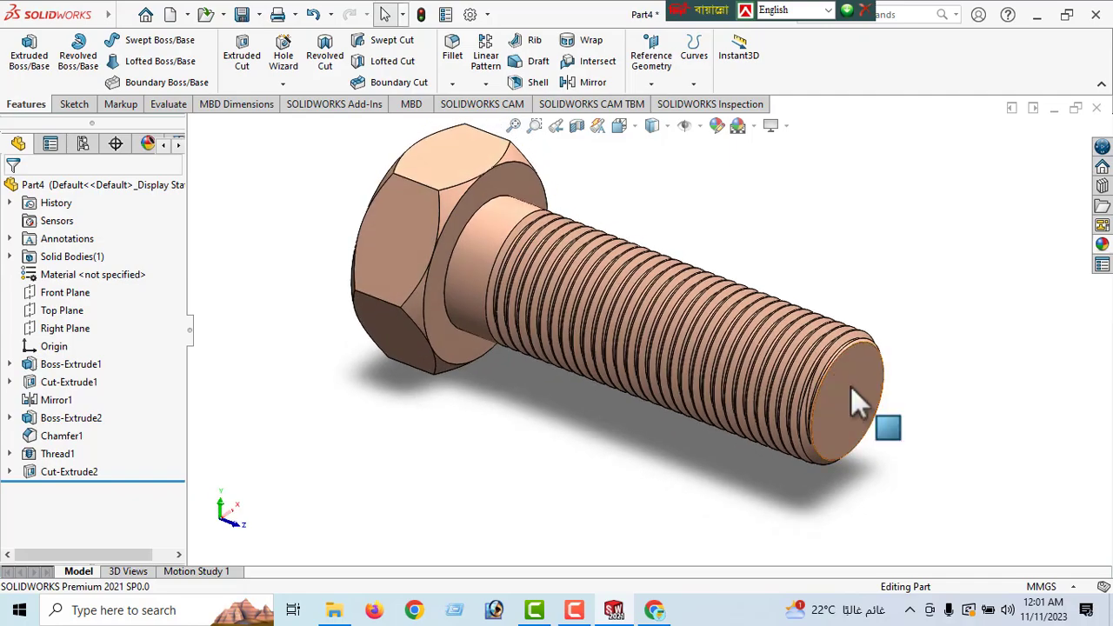
pyautogui.moveTo(360, 435)
pyautogui.mouseDown(button='middle')
pyautogui.moveTo(541, 428)
pyautogui.moveTo(549, 479)
pyautogui.moveTo(582, 467)
pyautogui.moveTo(547, 390)
pyautogui.moveTo(427, 405)
pyautogui.moveTo(363, 485)
pyautogui.moveTo(388, 330)
pyautogui.moveTo(336, 324)
pyautogui.moveTo(387, 487)
pyautogui.moveTo(362, 465)
pyautogui.moveTo(376, 324)
pyautogui.moveTo(321, 408)
pyautogui.moveTo(348, 256)
pyautogui.moveTo(316, 209)
pyautogui.moveTo(281, 210)
pyautogui.mouseUp(button='middle')
pyautogui.moveTo(733, 385)
pyautogui.mouseDown(button='middle')
pyautogui.moveTo(766, 405)
pyautogui.moveTo(735, 470)
pyautogui.moveTo(753, 403)
pyautogui.mouseUp(button='middle')
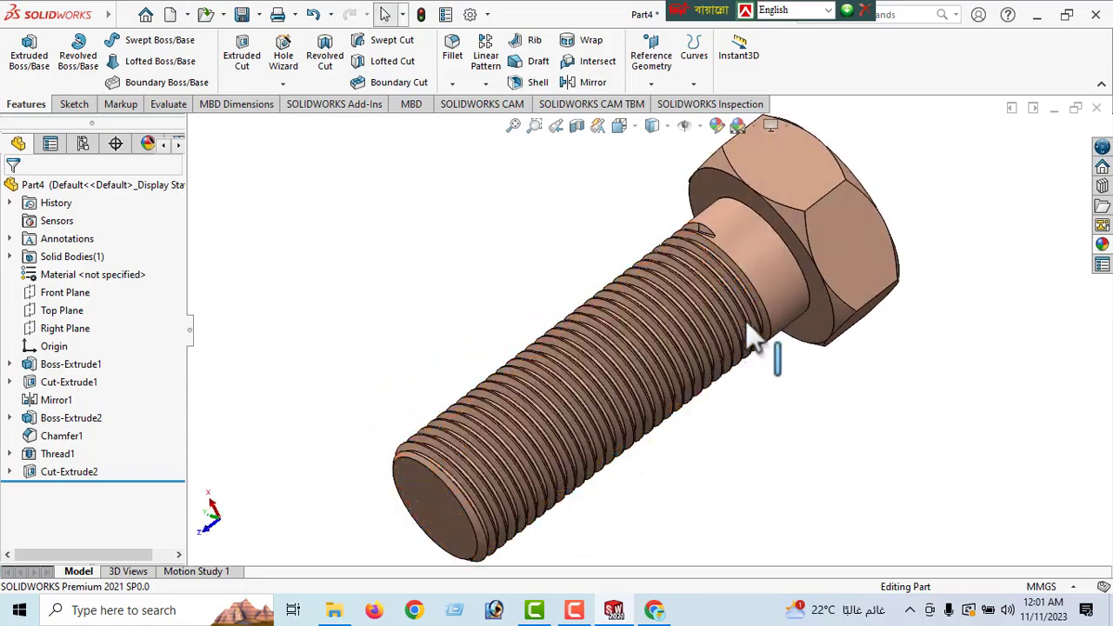
pyautogui.moveTo(308, 344)
pyautogui.mouseDown(button='middle')
pyautogui.moveTo(365, 204)
pyautogui.moveTo(365, 303)
pyautogui.moveTo(323, 273)
pyautogui.mouseUp(button='middle')
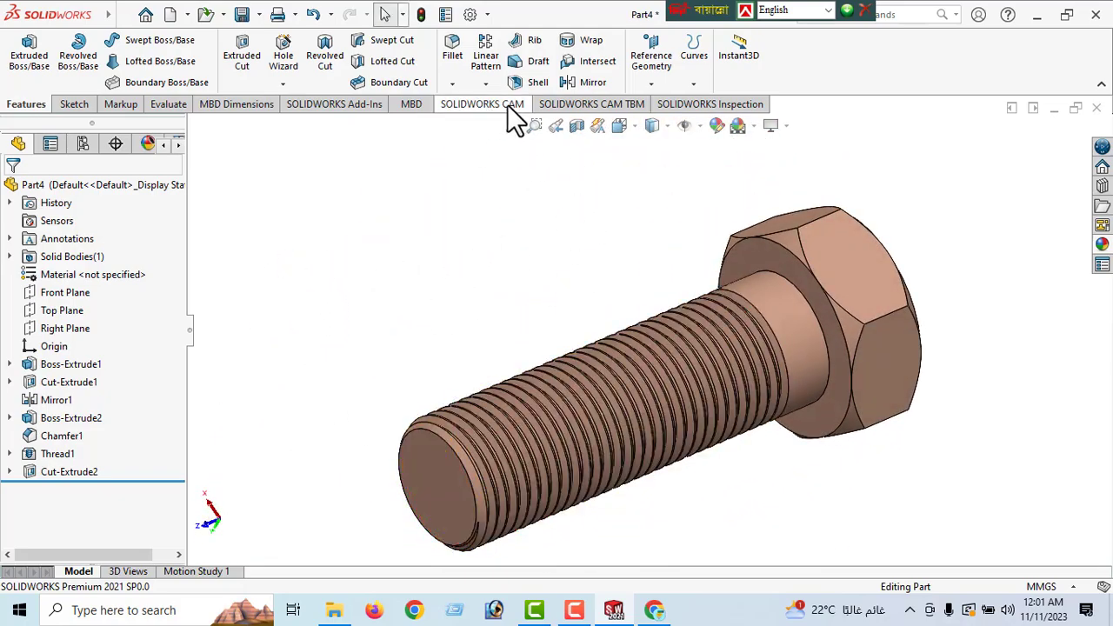
pyautogui.moveTo(438, 299)
pyautogui.mouseDown(button='middle')
pyautogui.moveTo(599, 358)
pyautogui.moveTo(576, 441)
pyautogui.moveTo(658, 373)
pyautogui.moveTo(634, 405)
pyautogui.moveTo(577, 252)
pyautogui.mouseUp(button='middle')
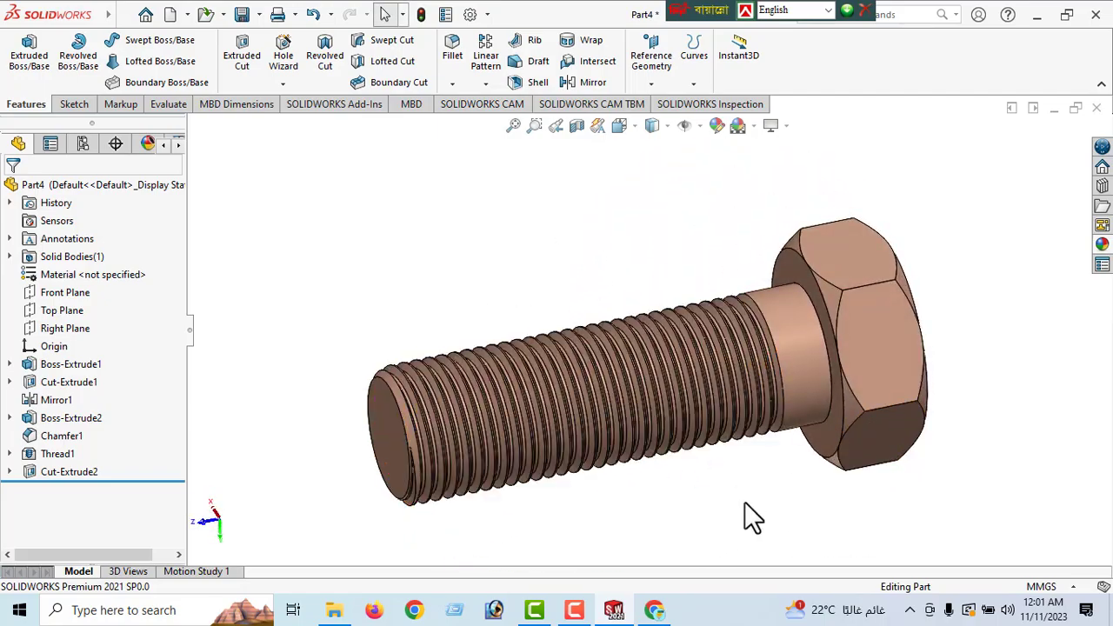
pyautogui.moveTo(646, 474)
pyautogui.mouseDown(button='middle')
pyautogui.moveTo(721, 565)
pyautogui.moveTo(641, 567)
pyautogui.moveTo(592, 490)
pyautogui.mouseUp(button='middle')
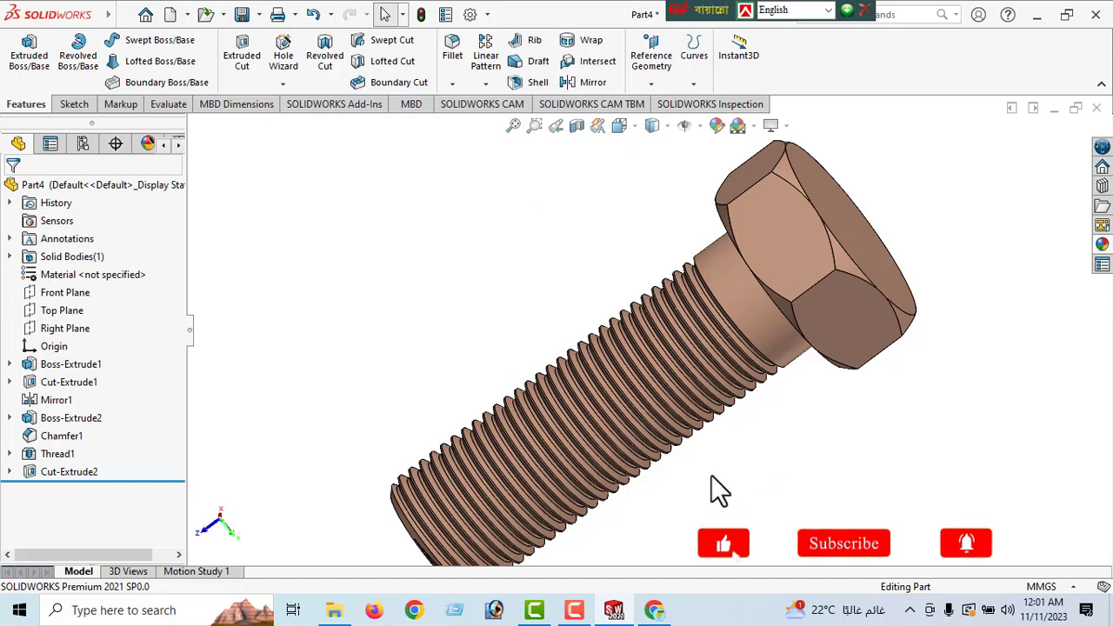
pyautogui.scroll(-2, 706, 486)
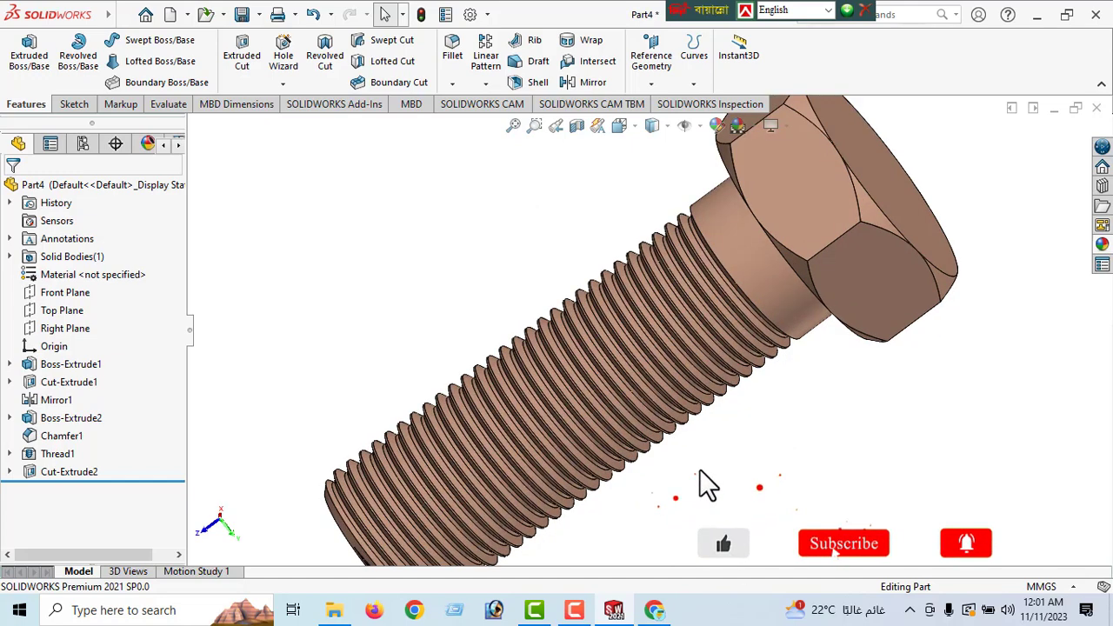
pyautogui.scroll(1, 706, 485)
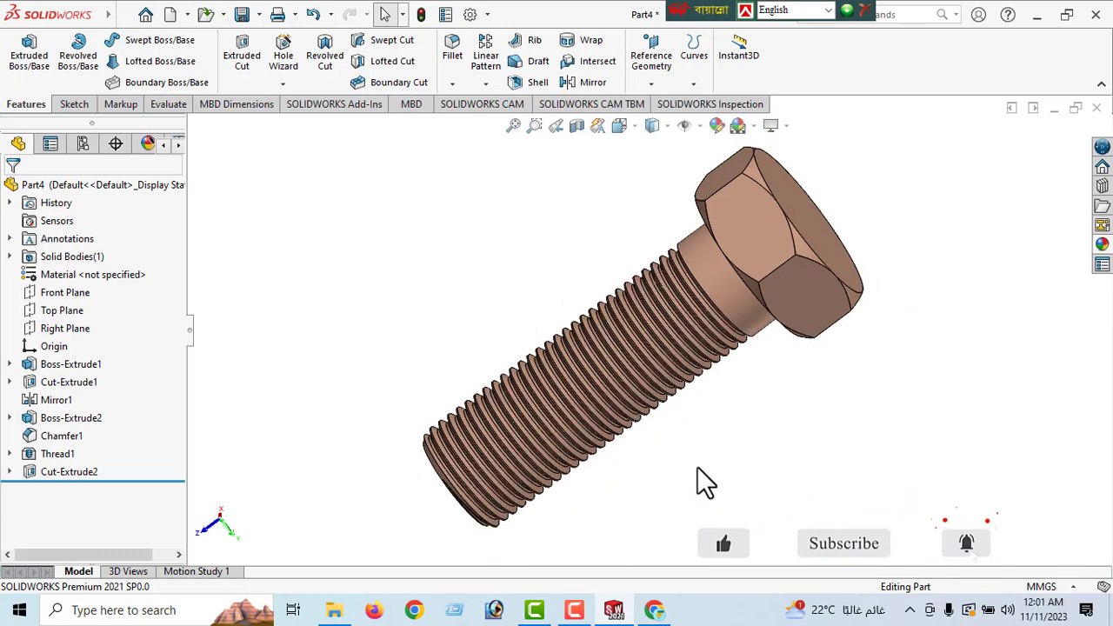
pyautogui.moveTo(701, 473)
pyautogui.keyDown('ctrl'); pyautogui.mouseDown(button='middle')
pyautogui.moveTo(486, 446)
pyautogui.moveTo(470, 424)
pyautogui.mouseUp(button='middle'); pyautogui.keyUp('ctrl')
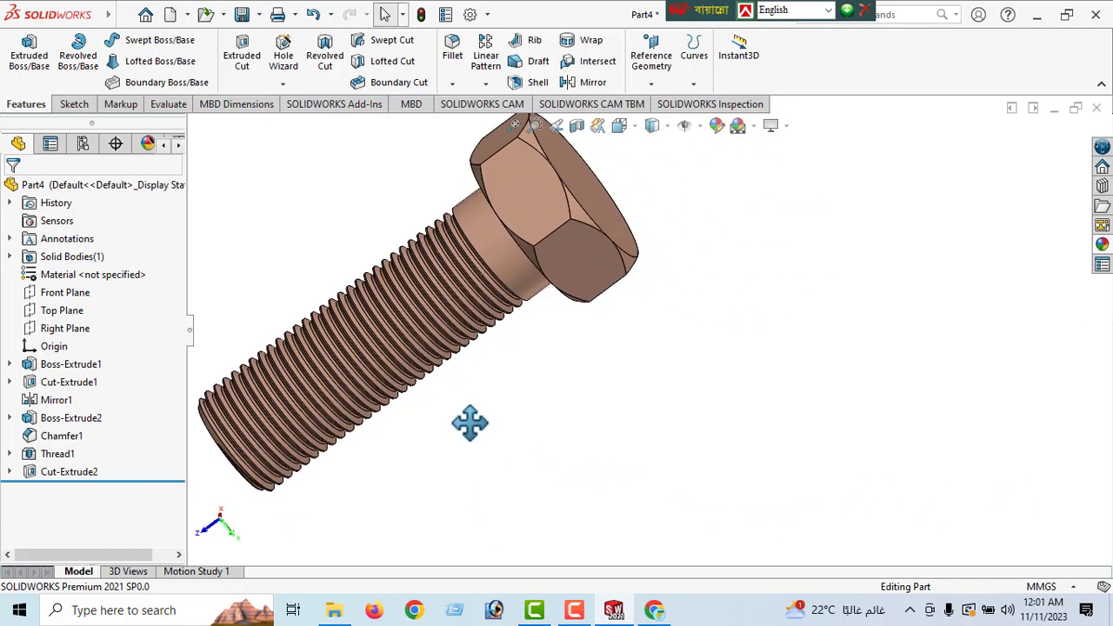